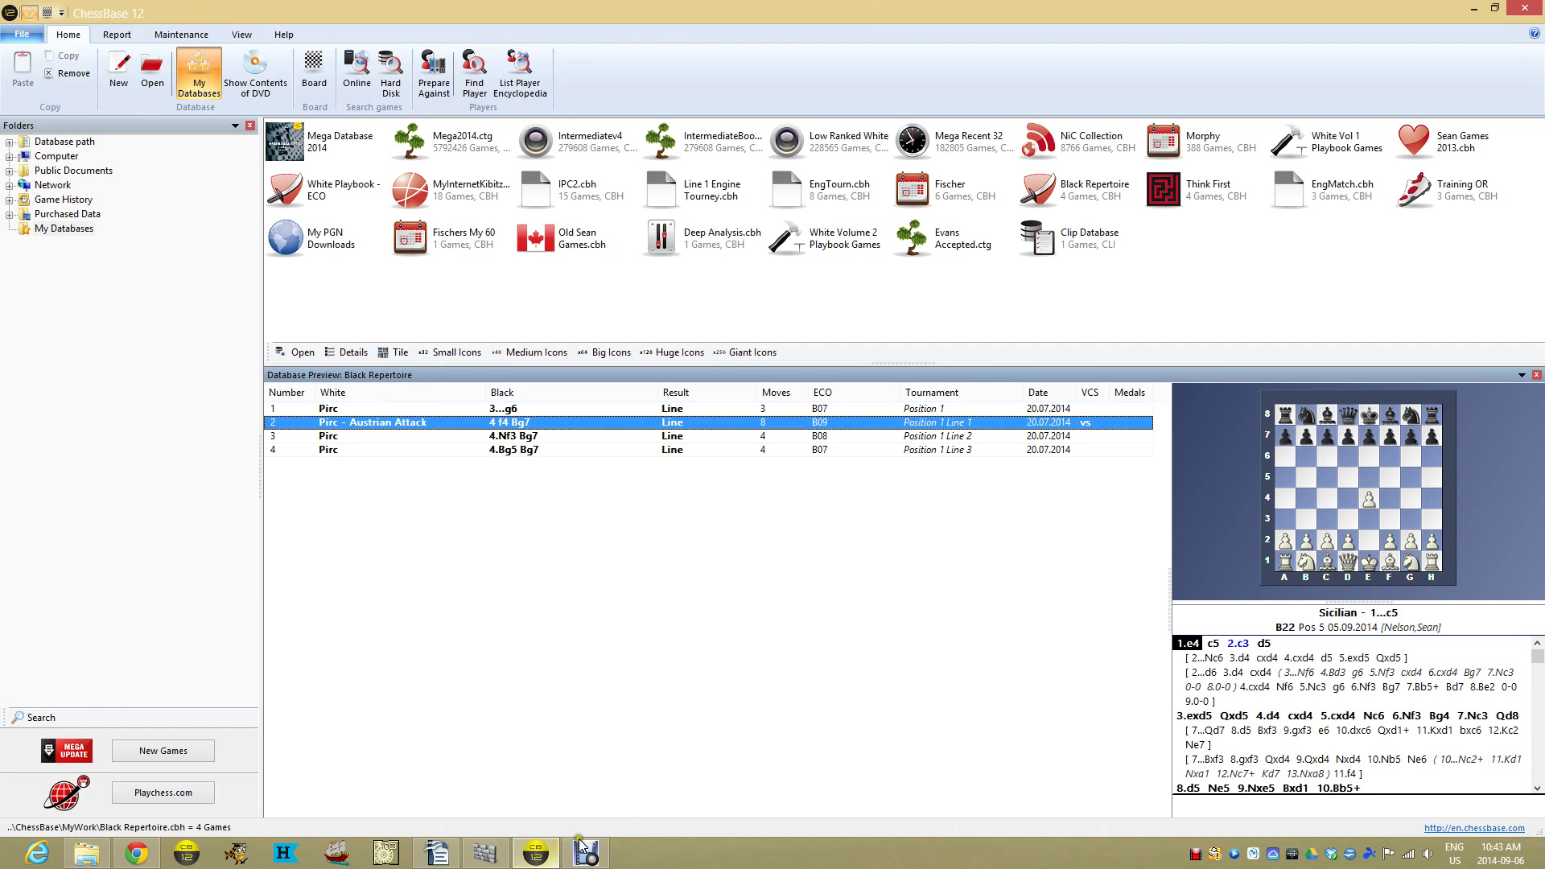
Step: Open the Pirc - Austrian Attack line (4 f4 Bg7) from the Black Repertoire database and flip the board to Black's side
double_click(456, 423)
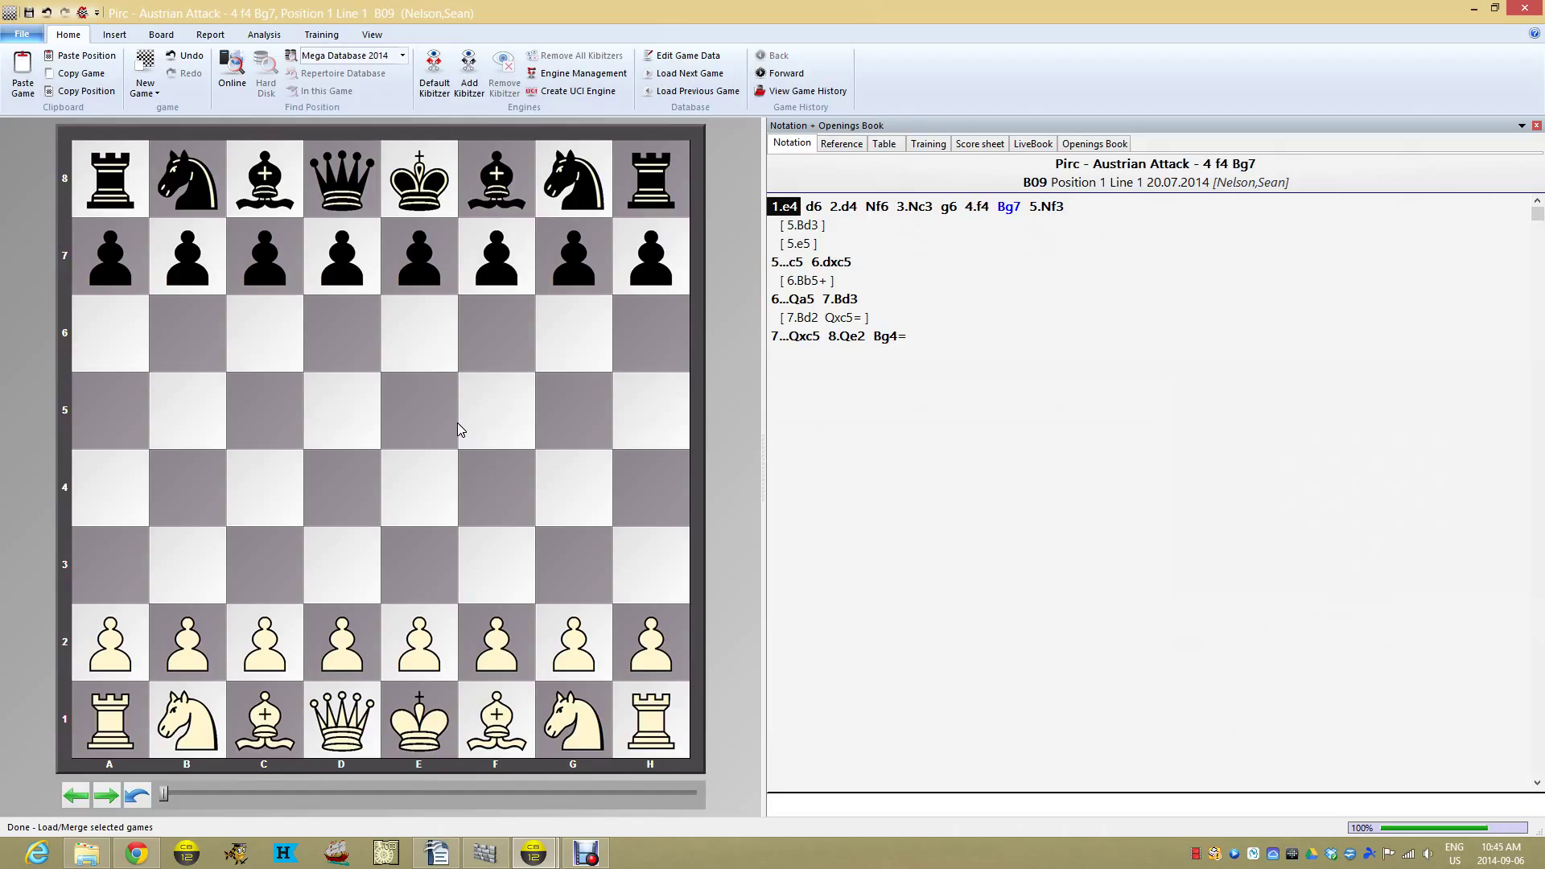
click(81, 13)
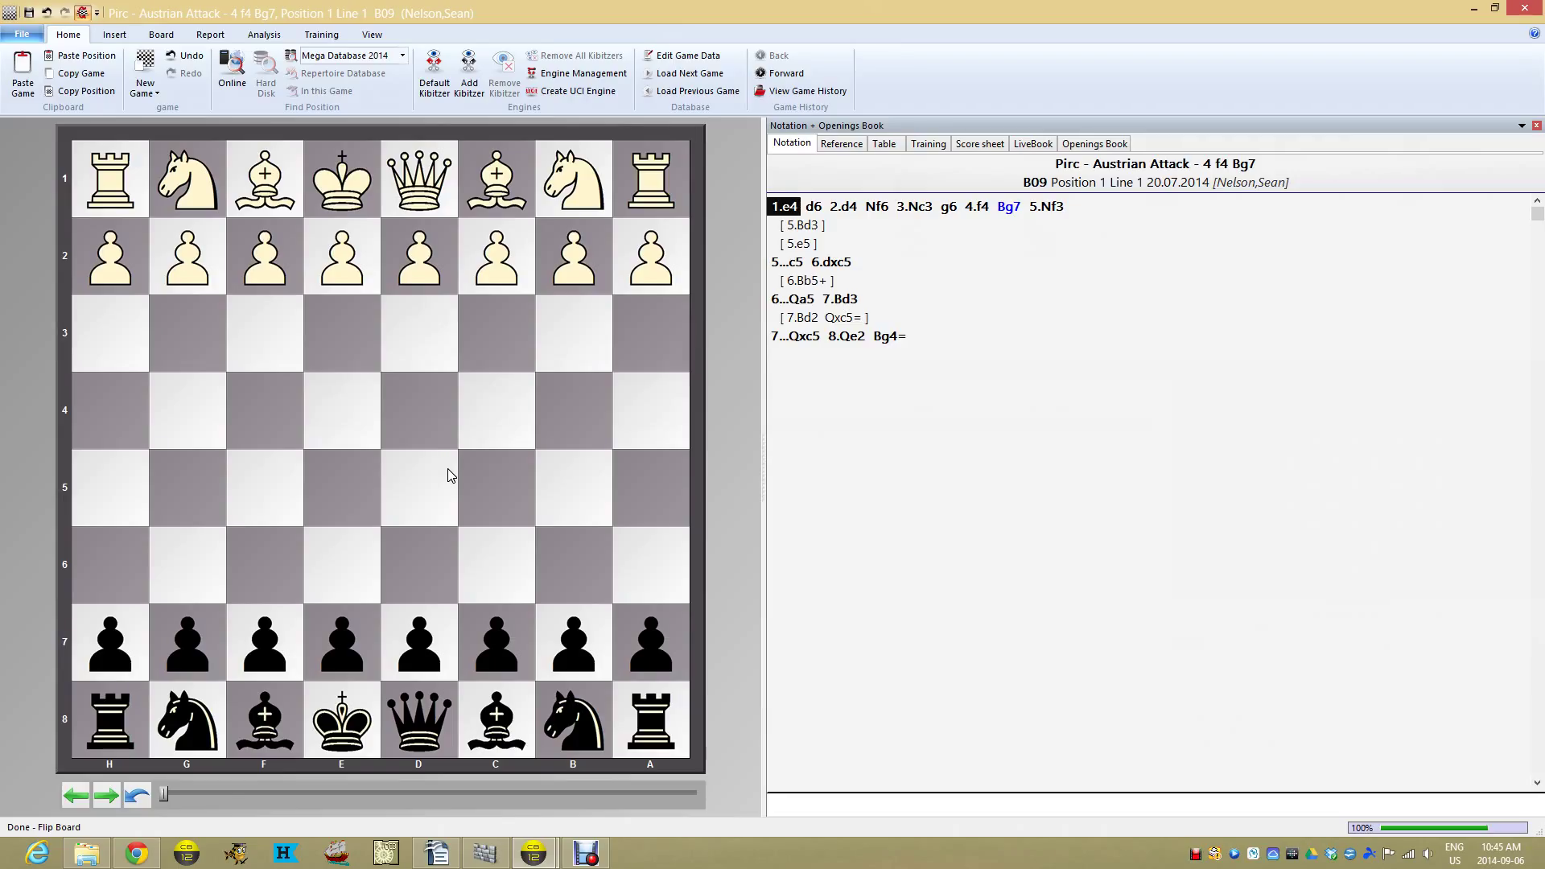
Step: Replay the main line on the board from the starting position through 8...Bg4, following the main move at each branch
key(Right)
key(Right)
key(Right)
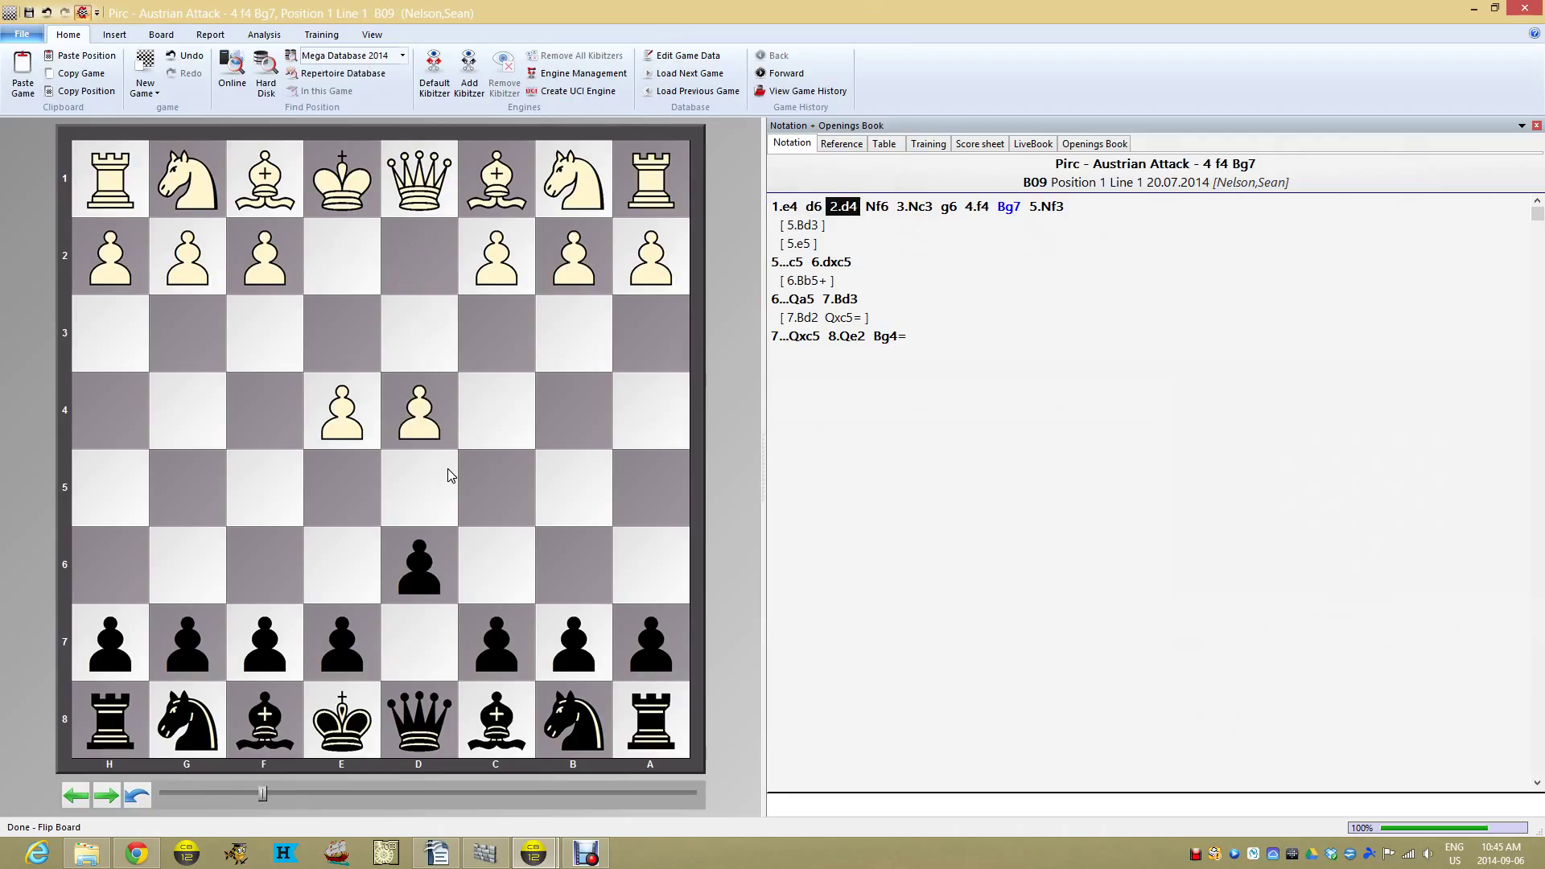
key(Right)
key(Right)
key(Right)
key(Right)
key(Right)
key(Right)
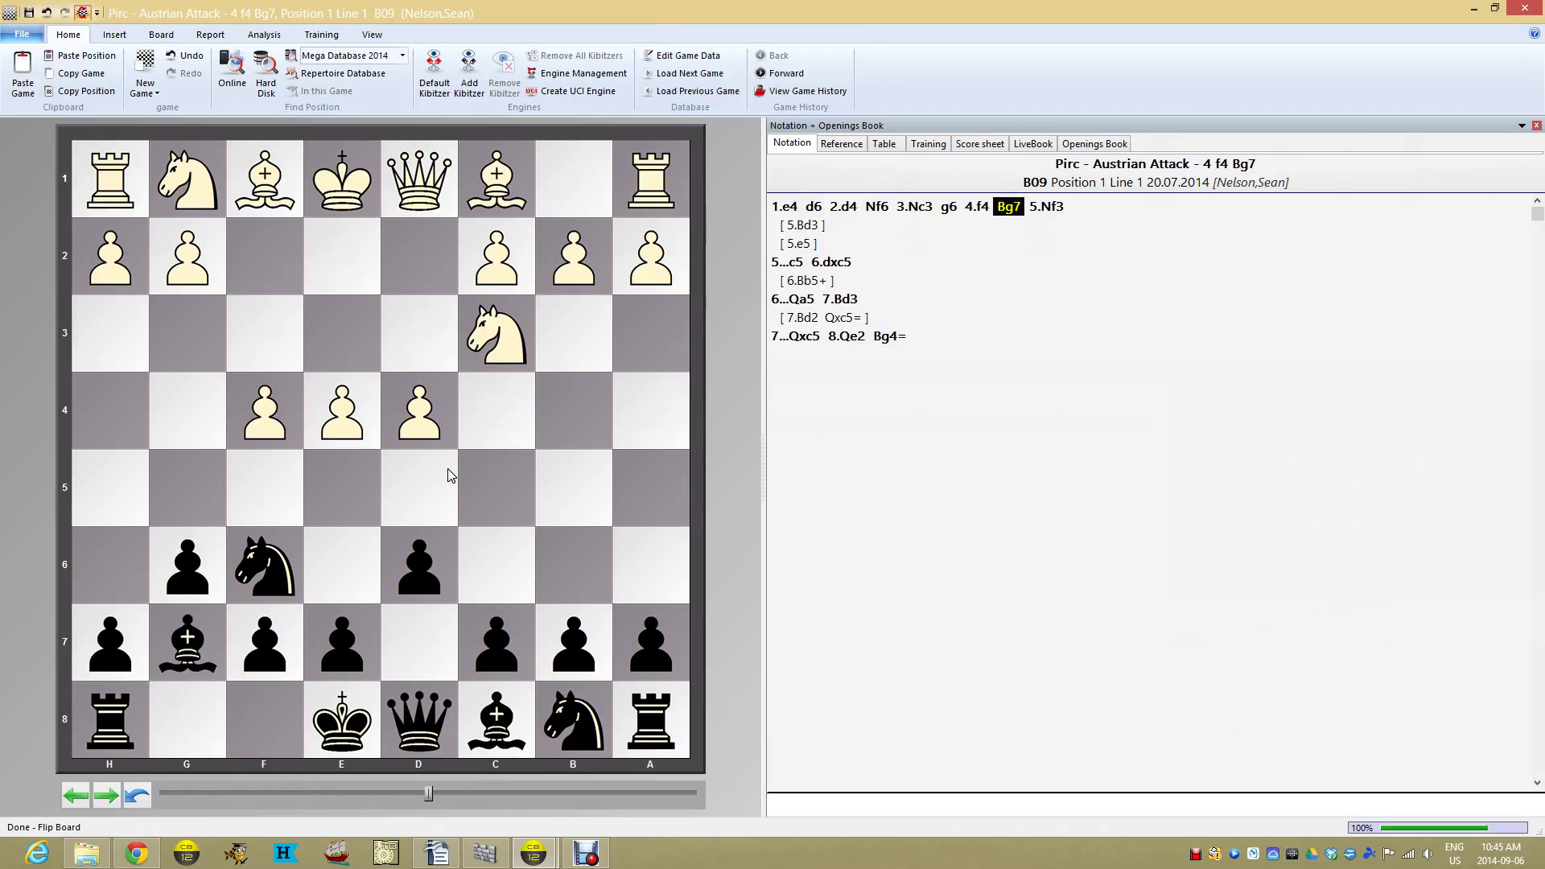
key(Return)
key(Right)
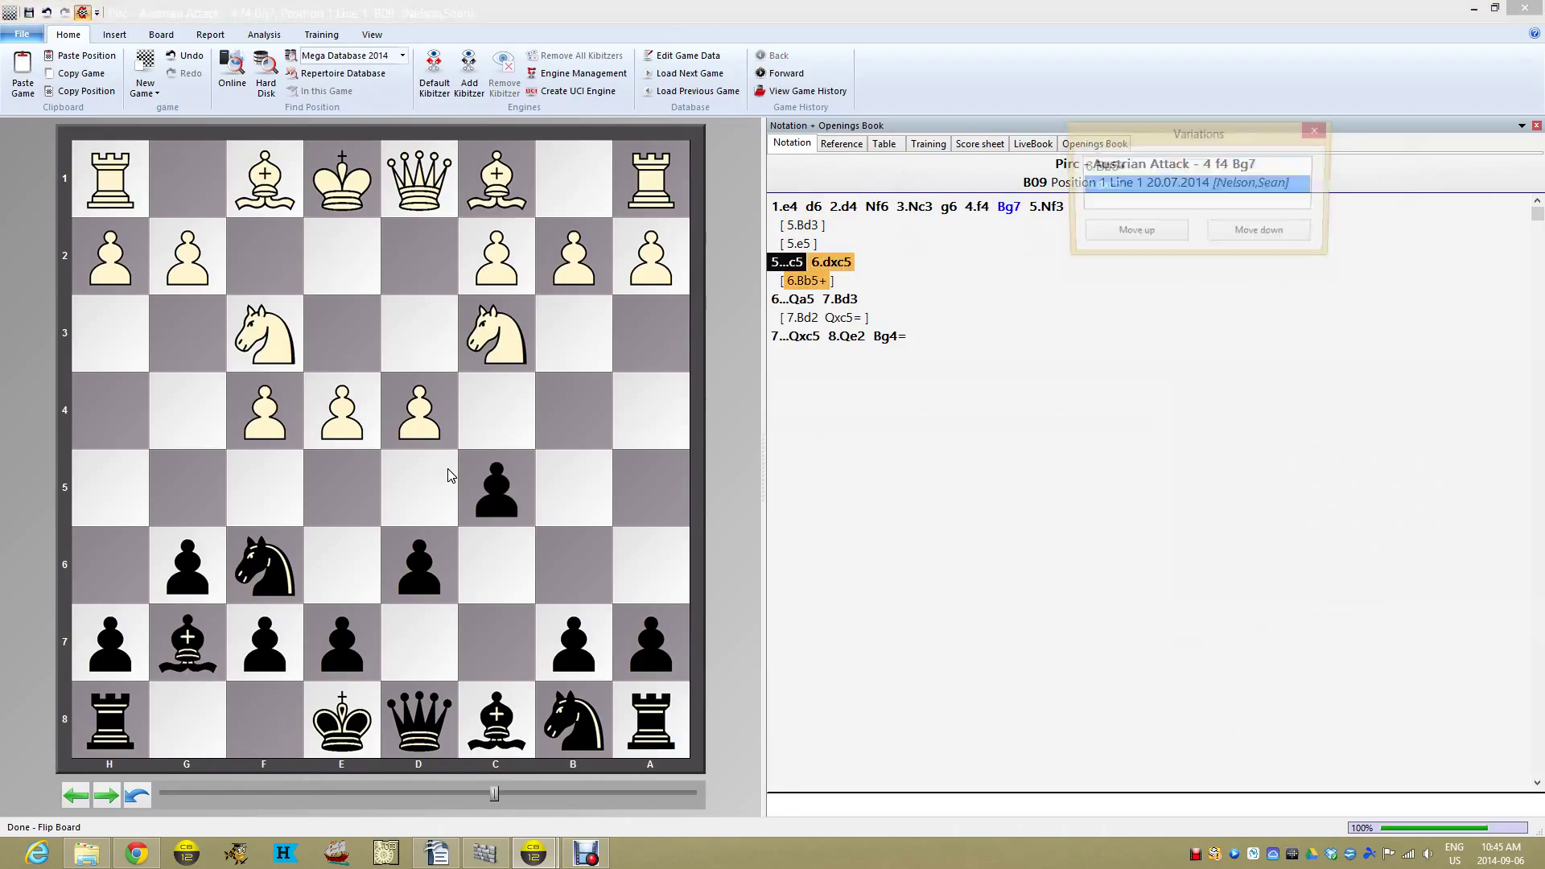
key(Right)
key(Return)
key(Right)
key(Right)
key(Return)
key(Right)
key(Right)
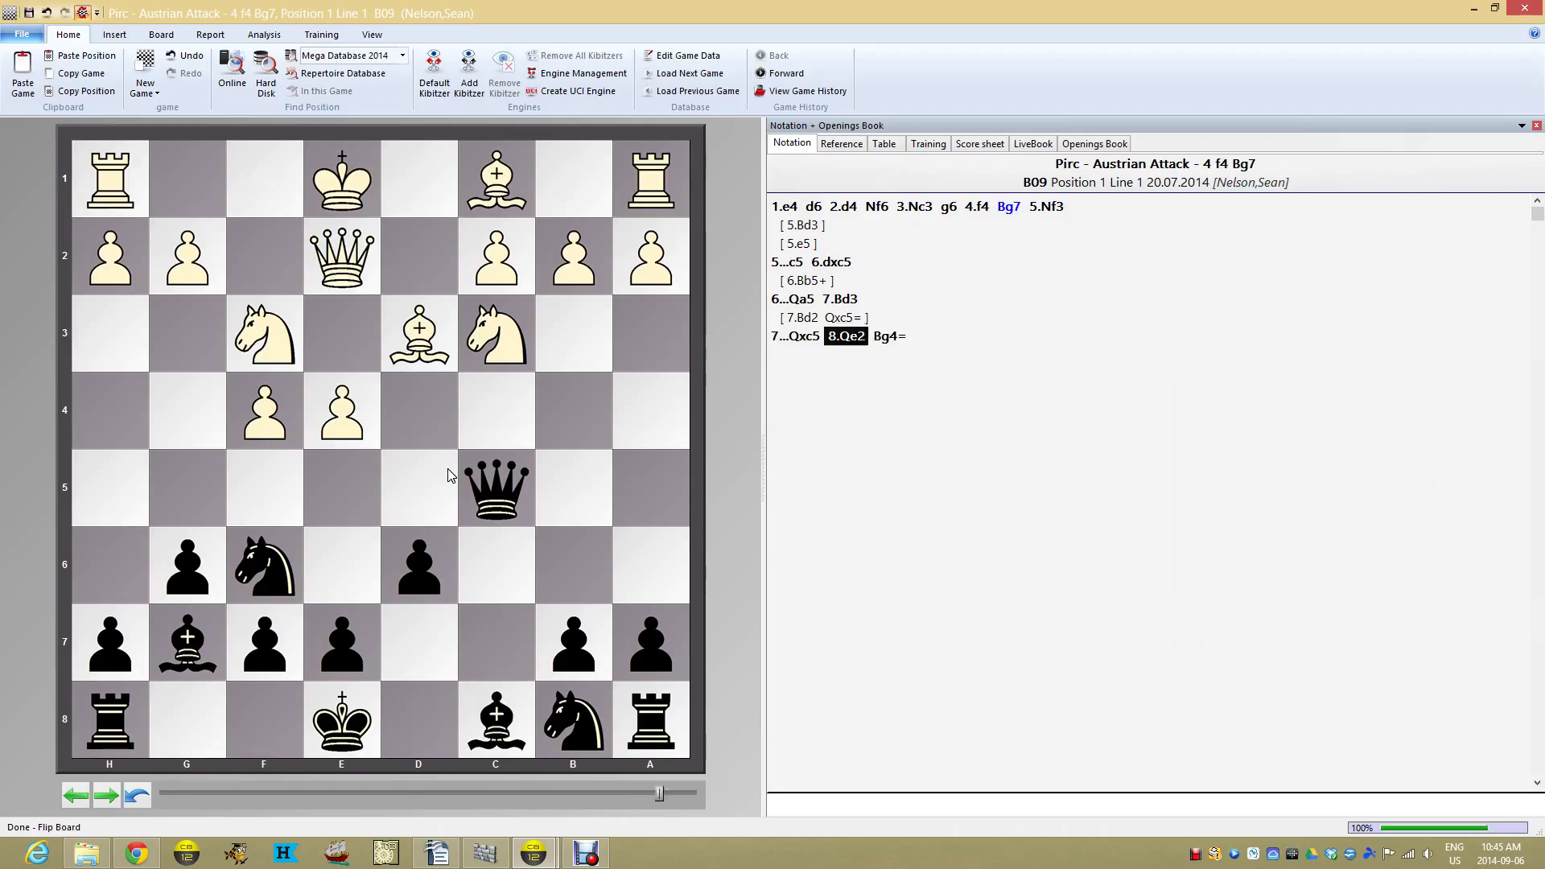
key(Right)
Step: Step back through the main line past 4...Bg7 and stop at the position after 5.Nf3
key(Left)
key(Left)
key(Left)
key(Left)
key(Left)
key(Left)
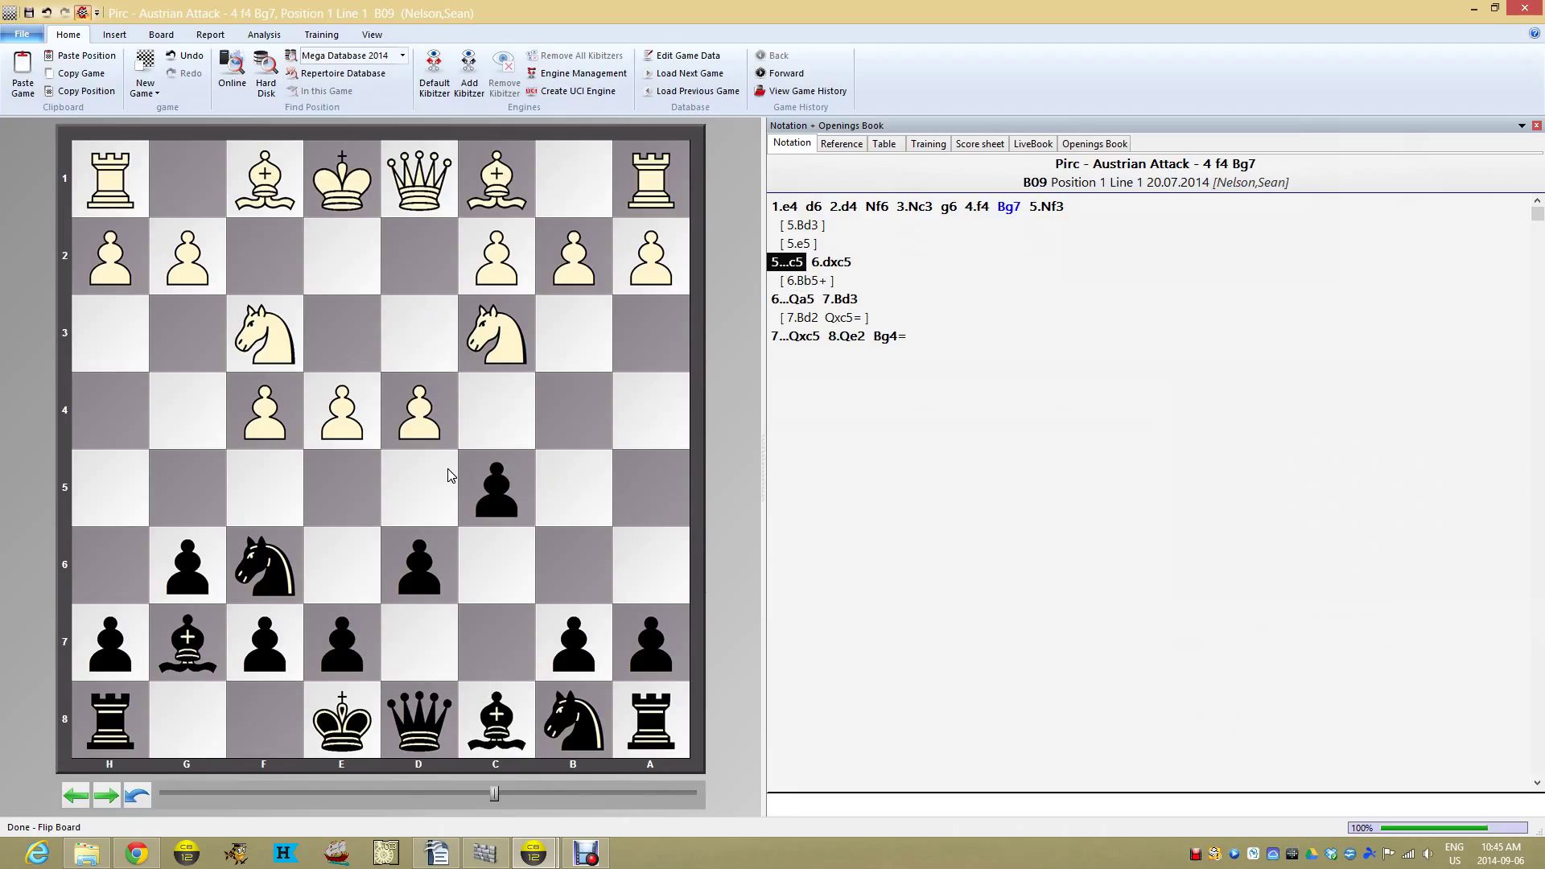
key(Left)
key(Left)
key(Left)
key(Right)
key(Right)
key(Return)
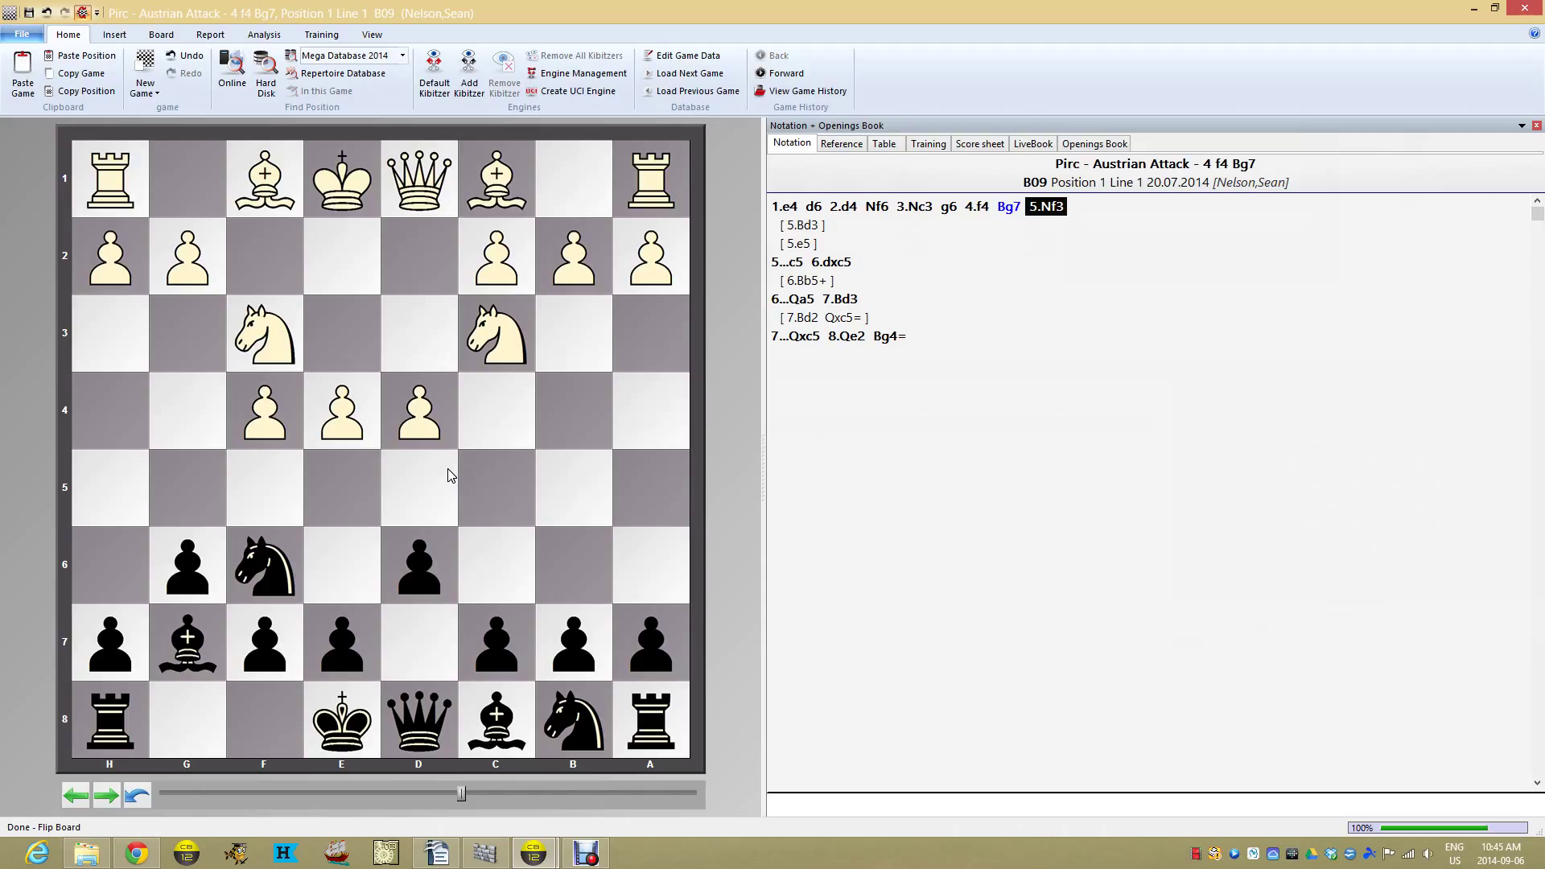
Step: Compare Black's replies to 5.Nf3 in the openings book with the repertoire notation
click(1116, 143)
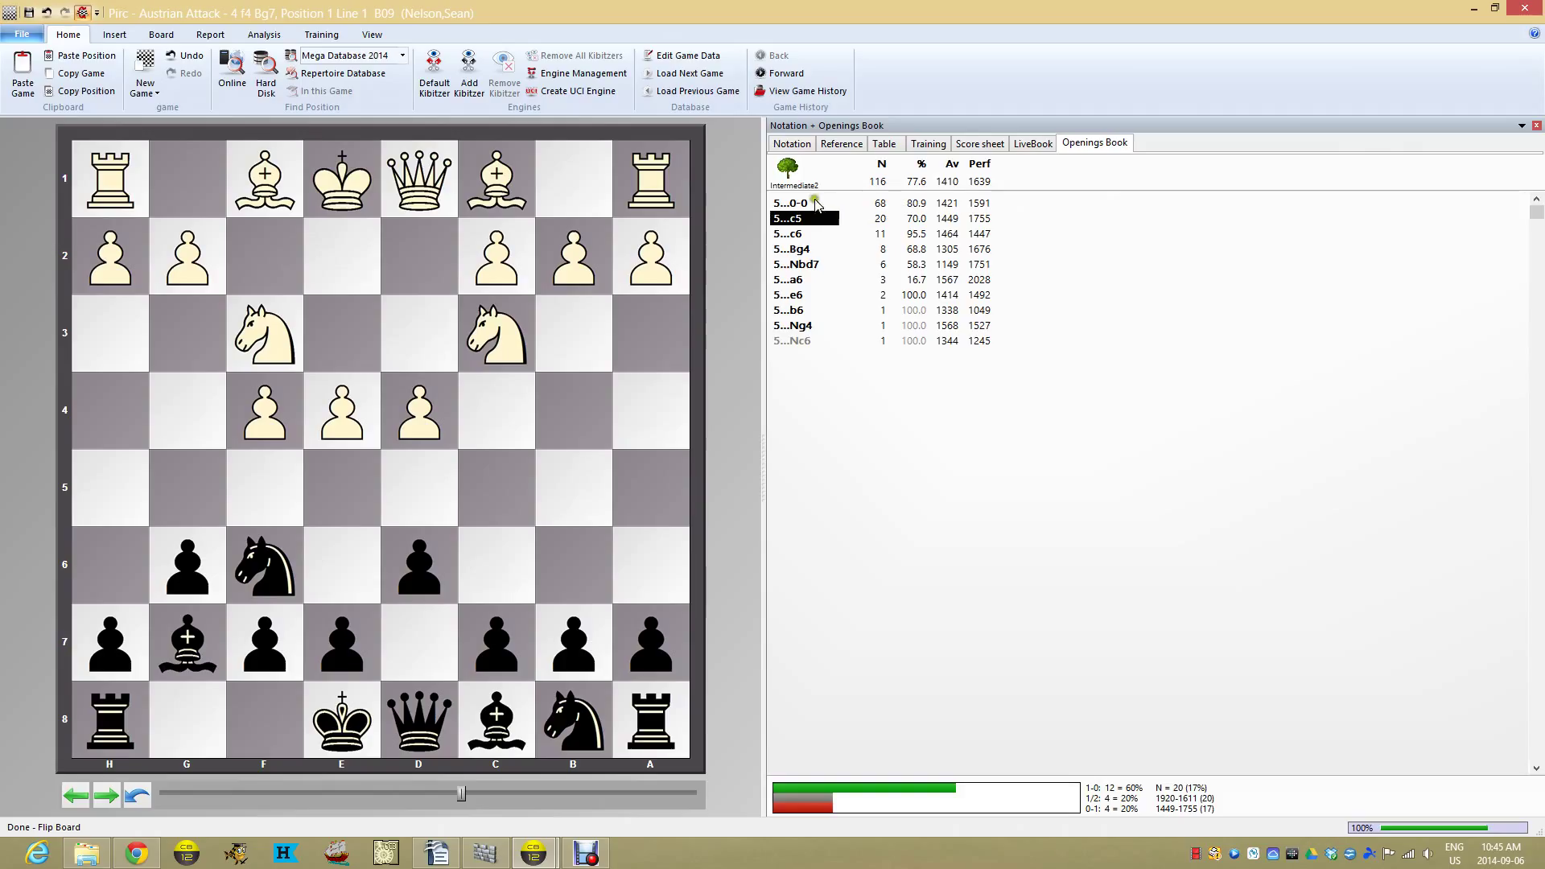
click(800, 144)
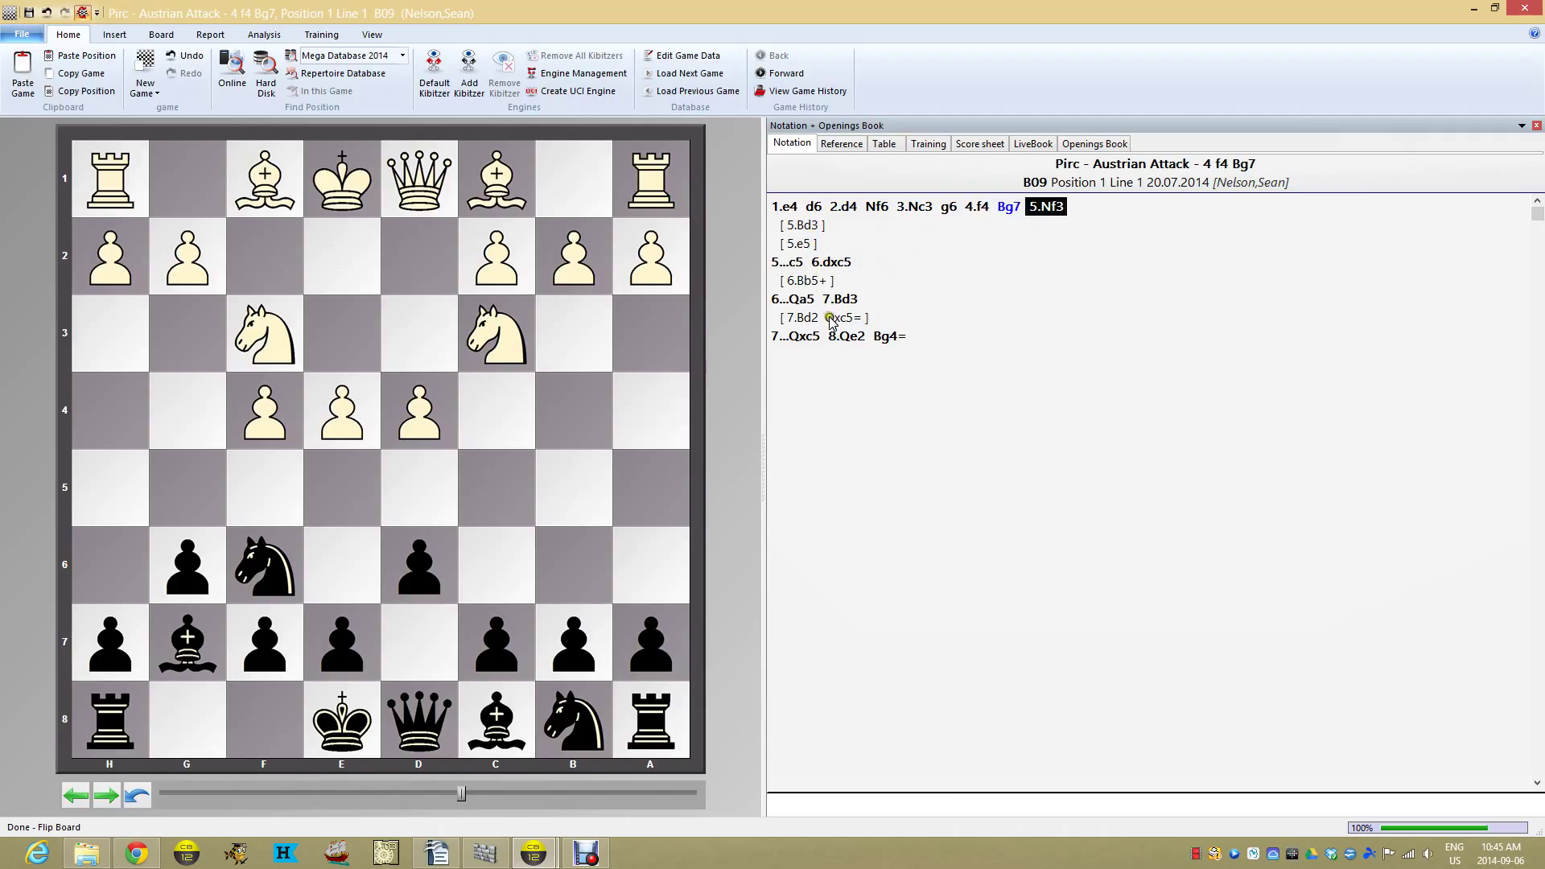
click(1093, 144)
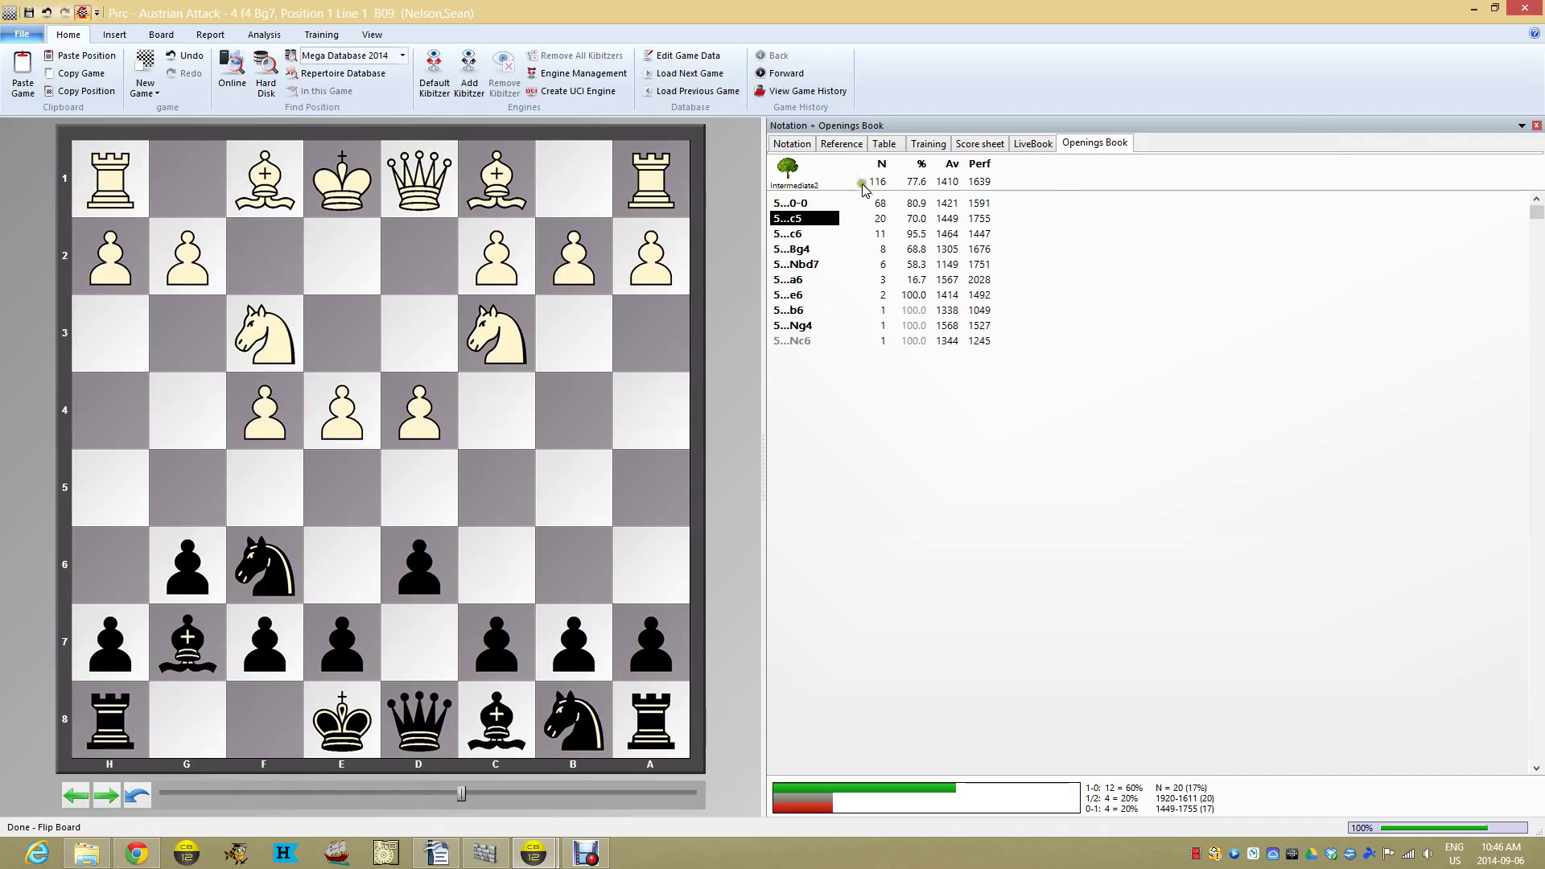
click(795, 144)
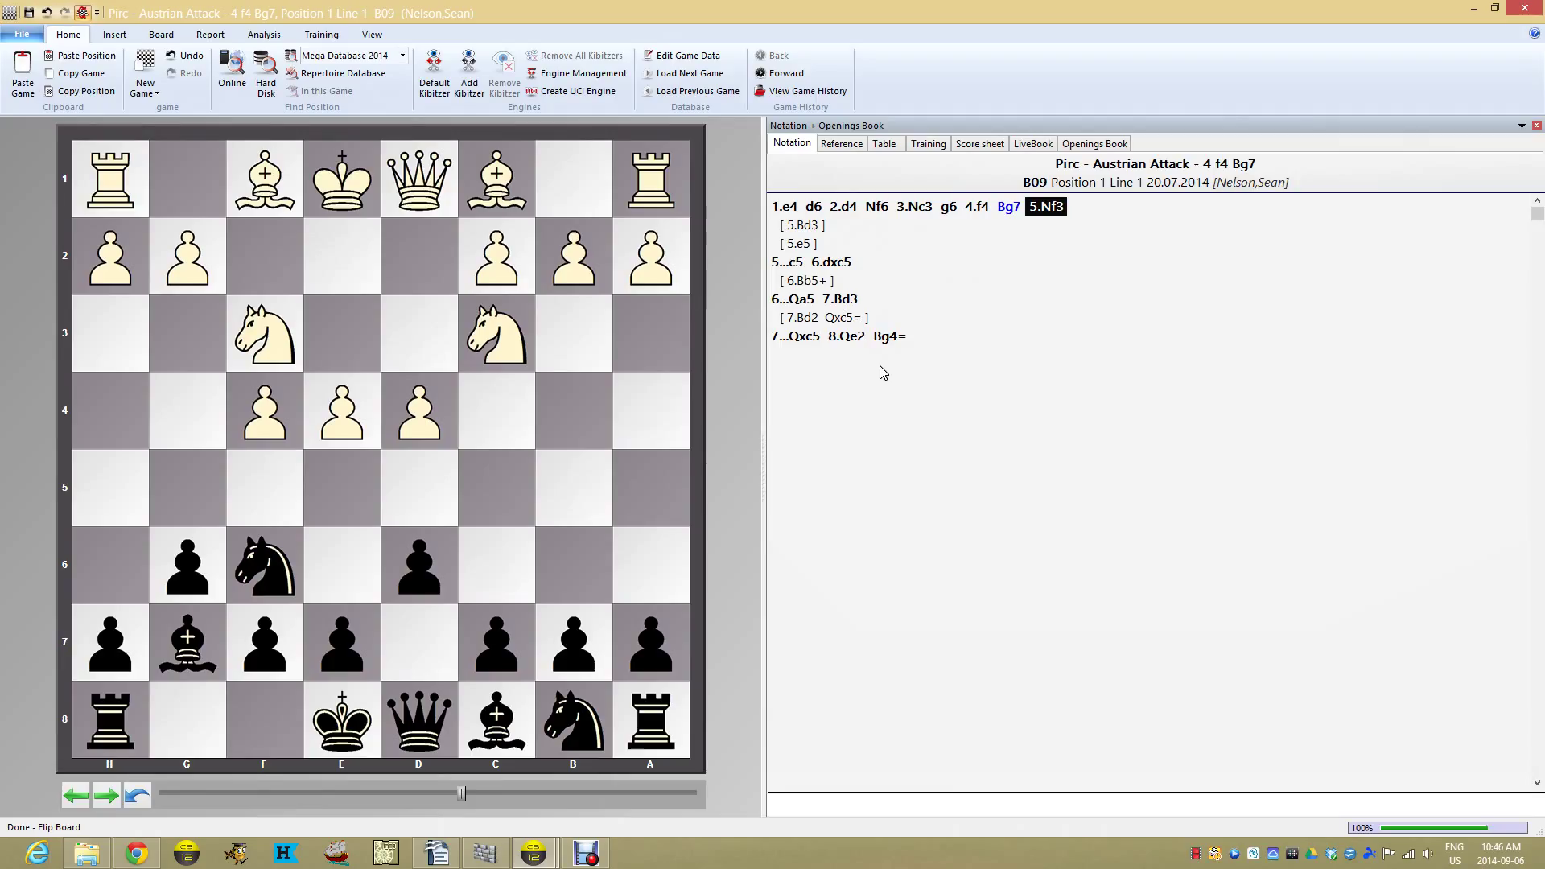
Step: Search the online database for the position after 4...Bg7 and add 5.Be2 to the notation as a variation
key(alt+o)
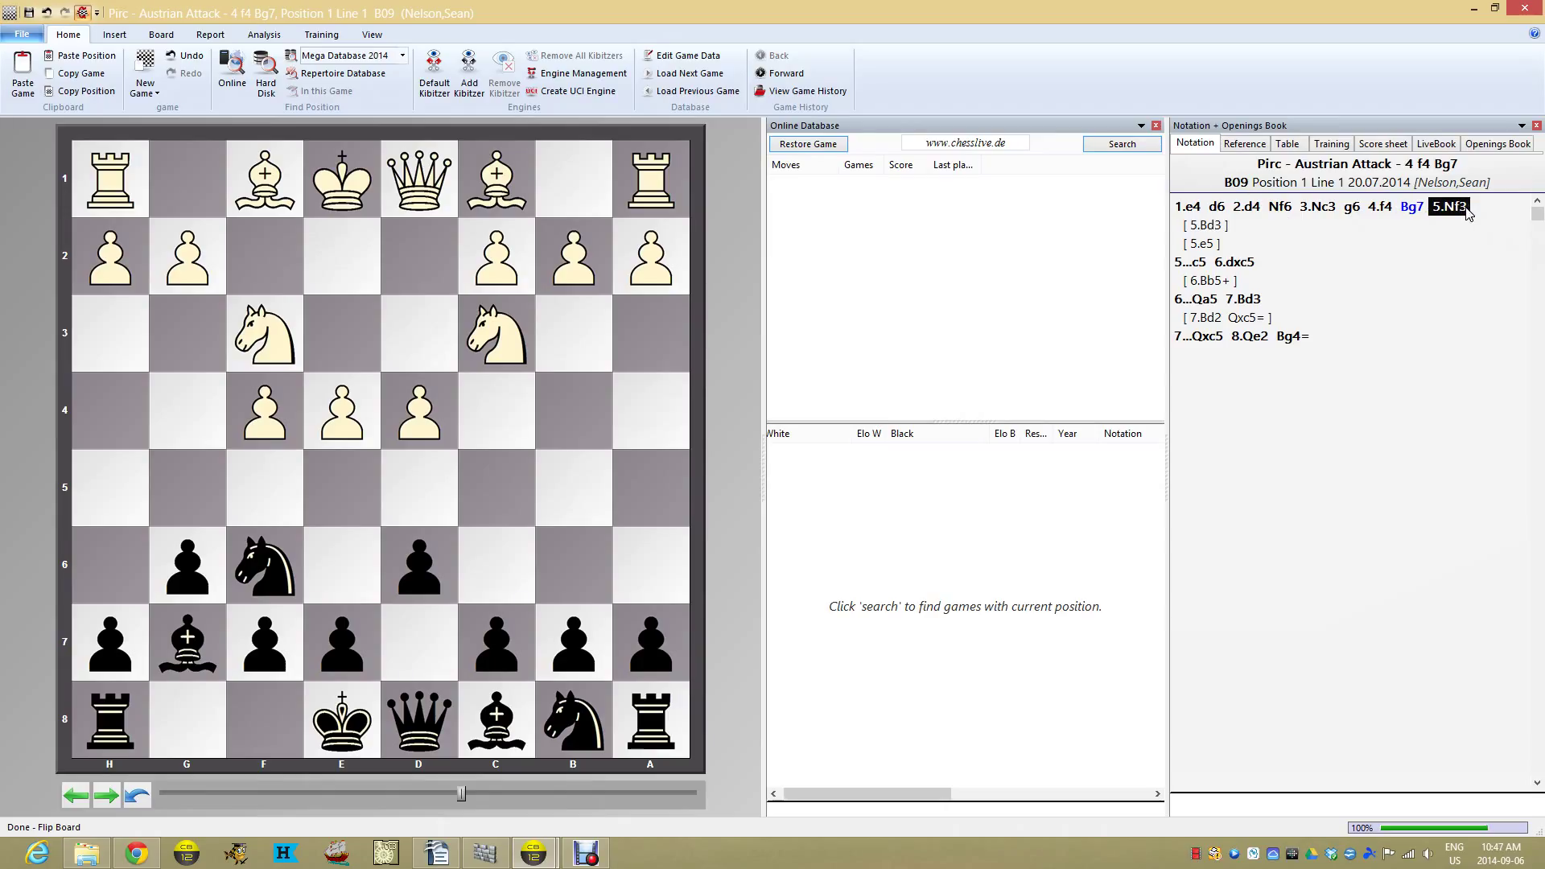
key(Left)
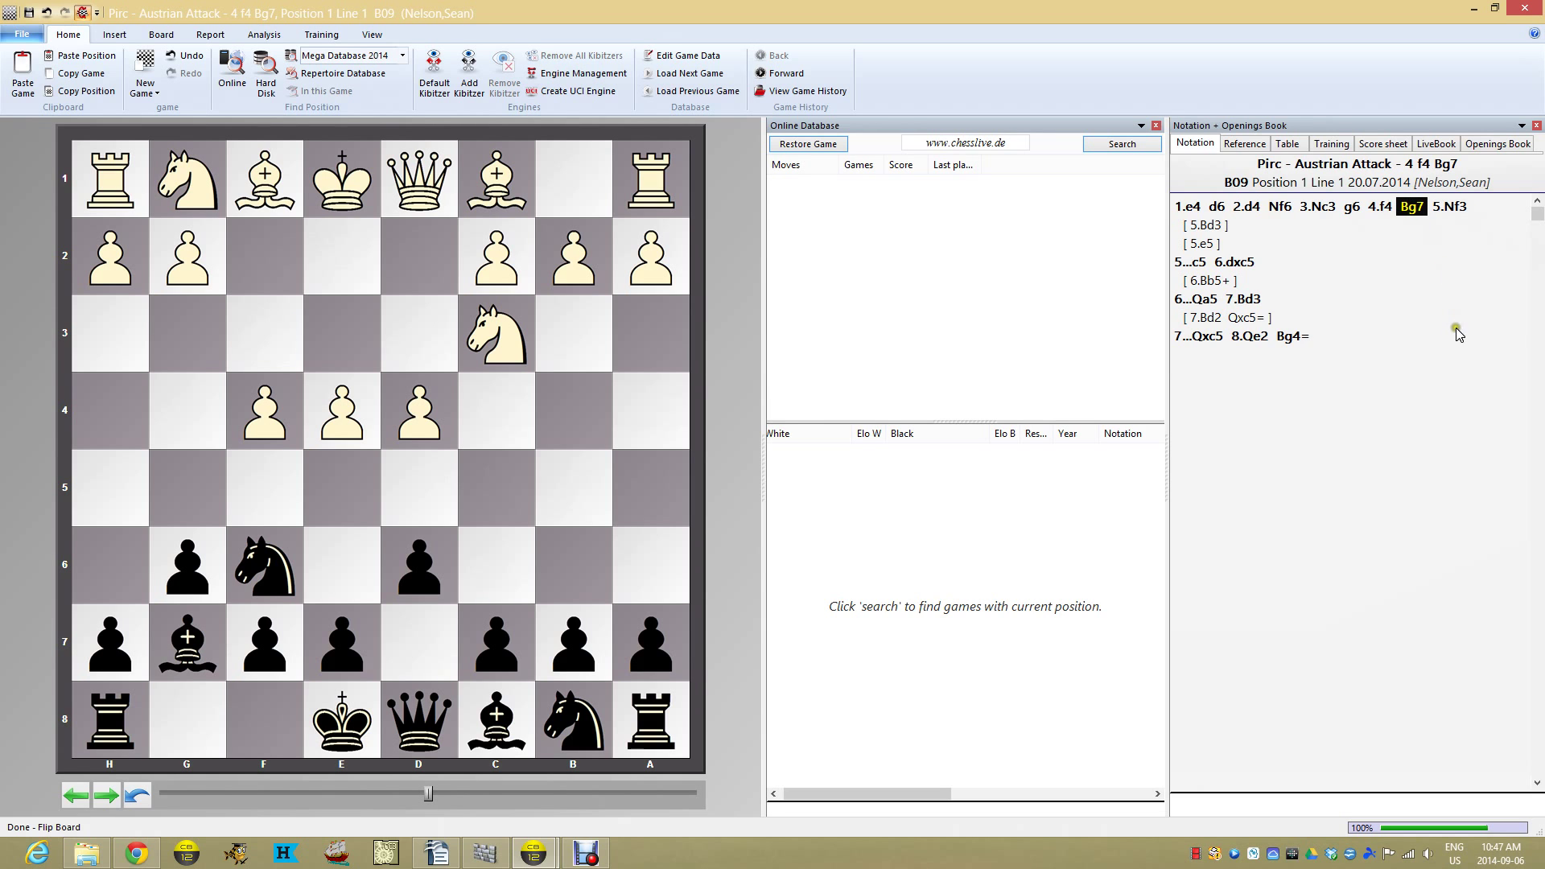
click(1120, 146)
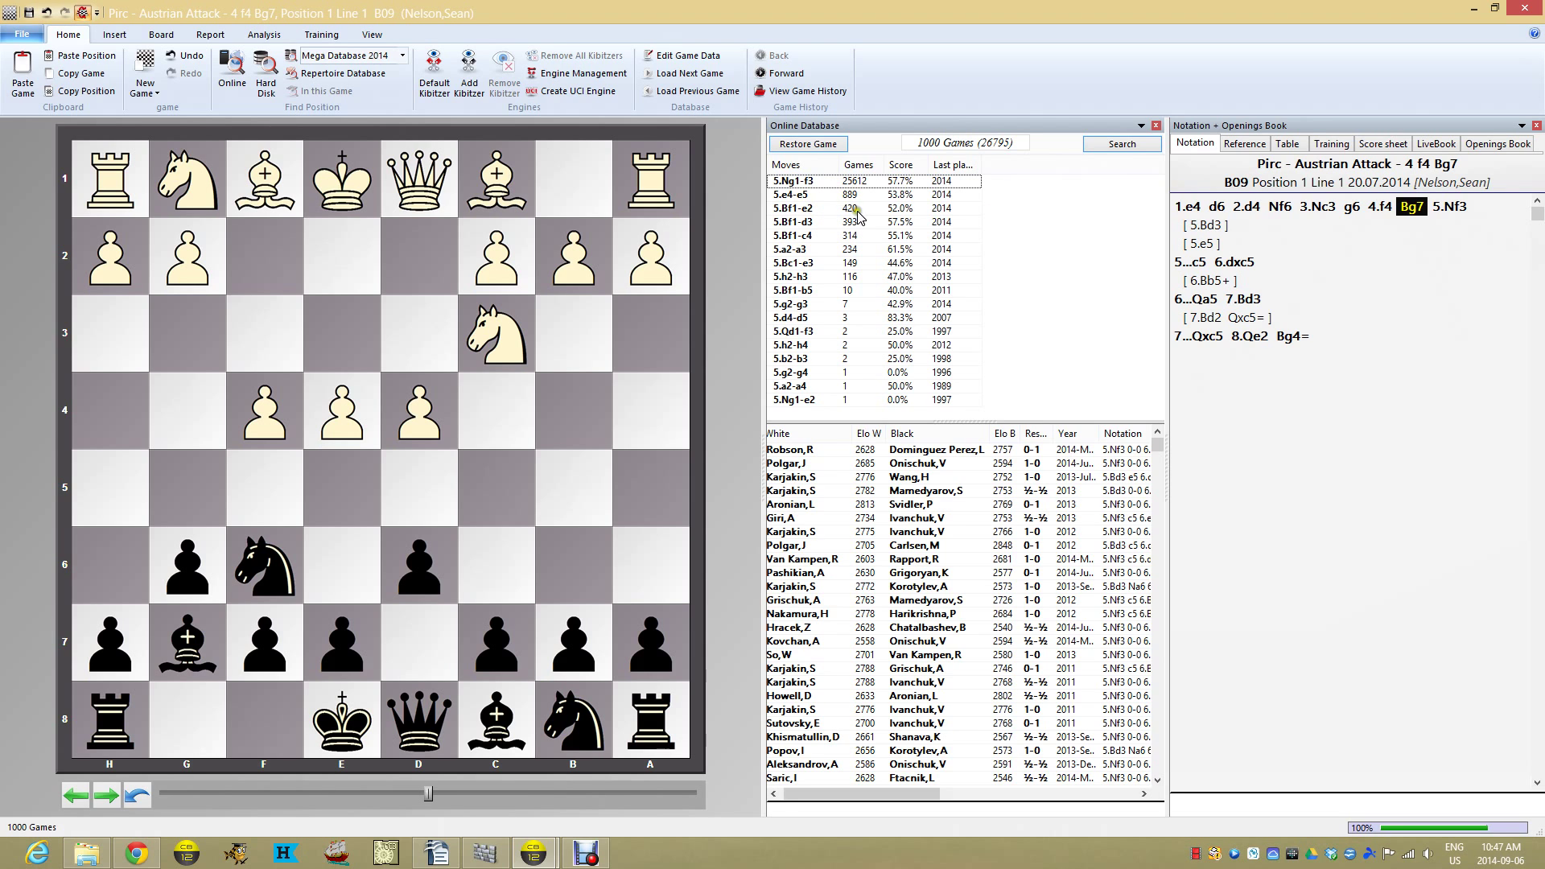
click(814, 209)
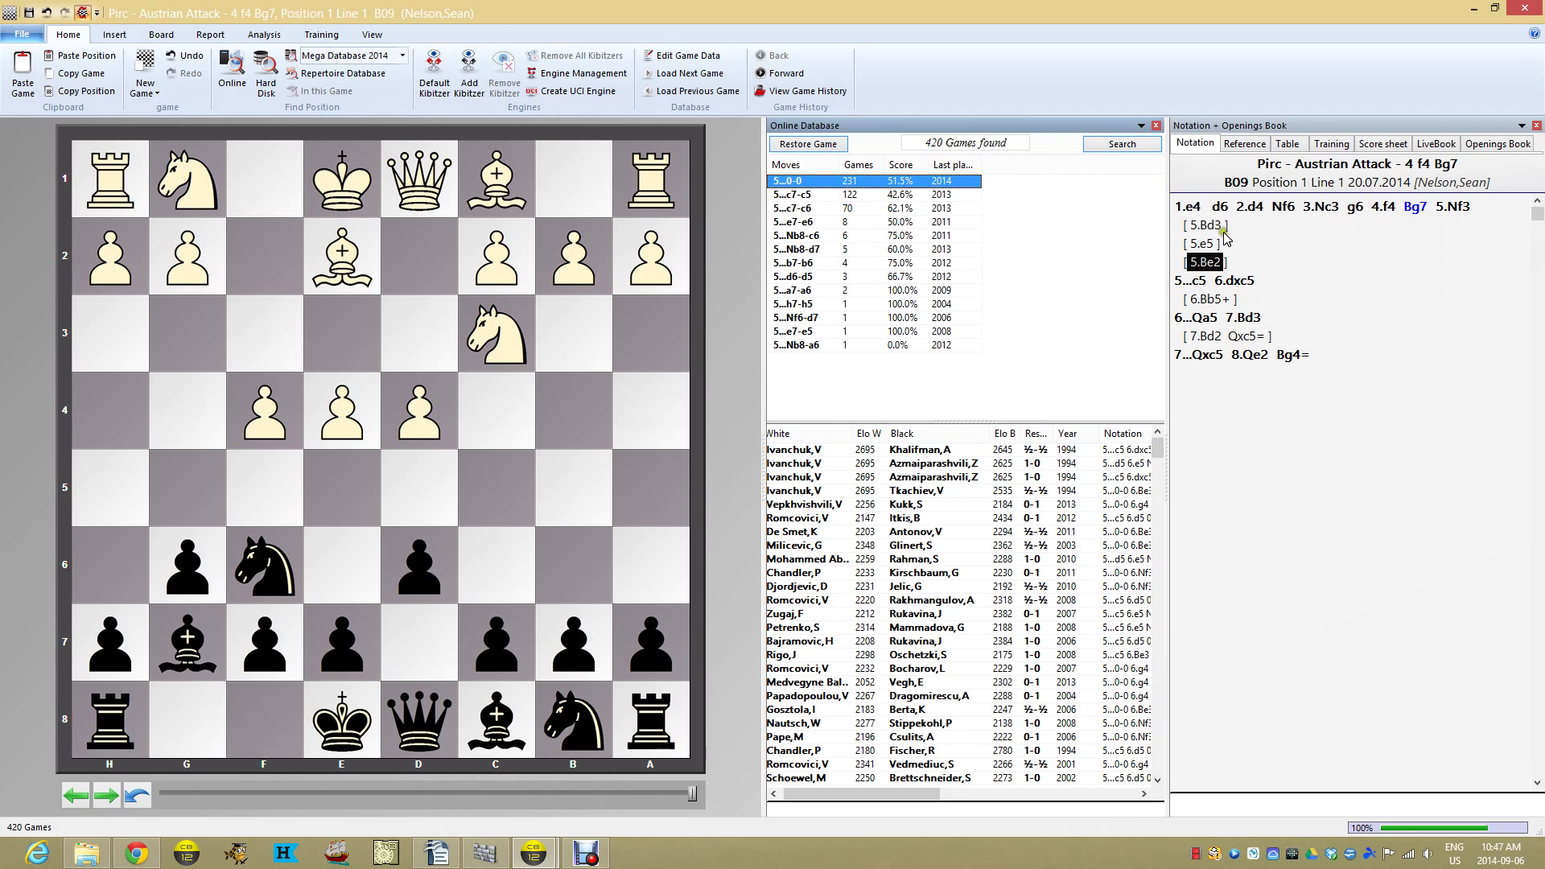
Step: List the online games for the 5.Bd3 variation and sort them by Black's Elo, highest first
key(Left)
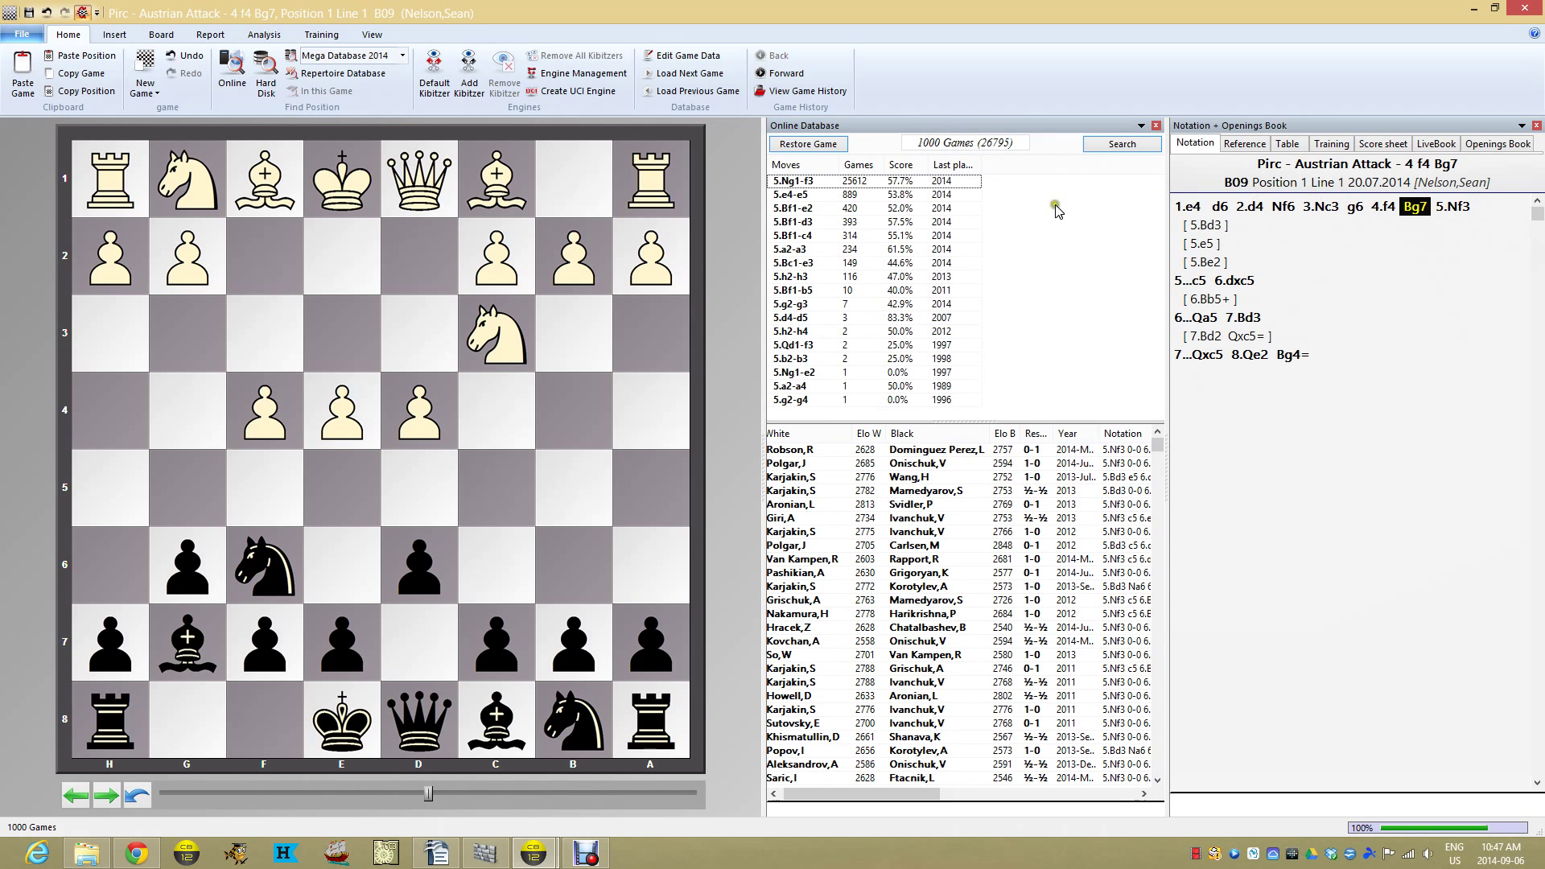
click(815, 223)
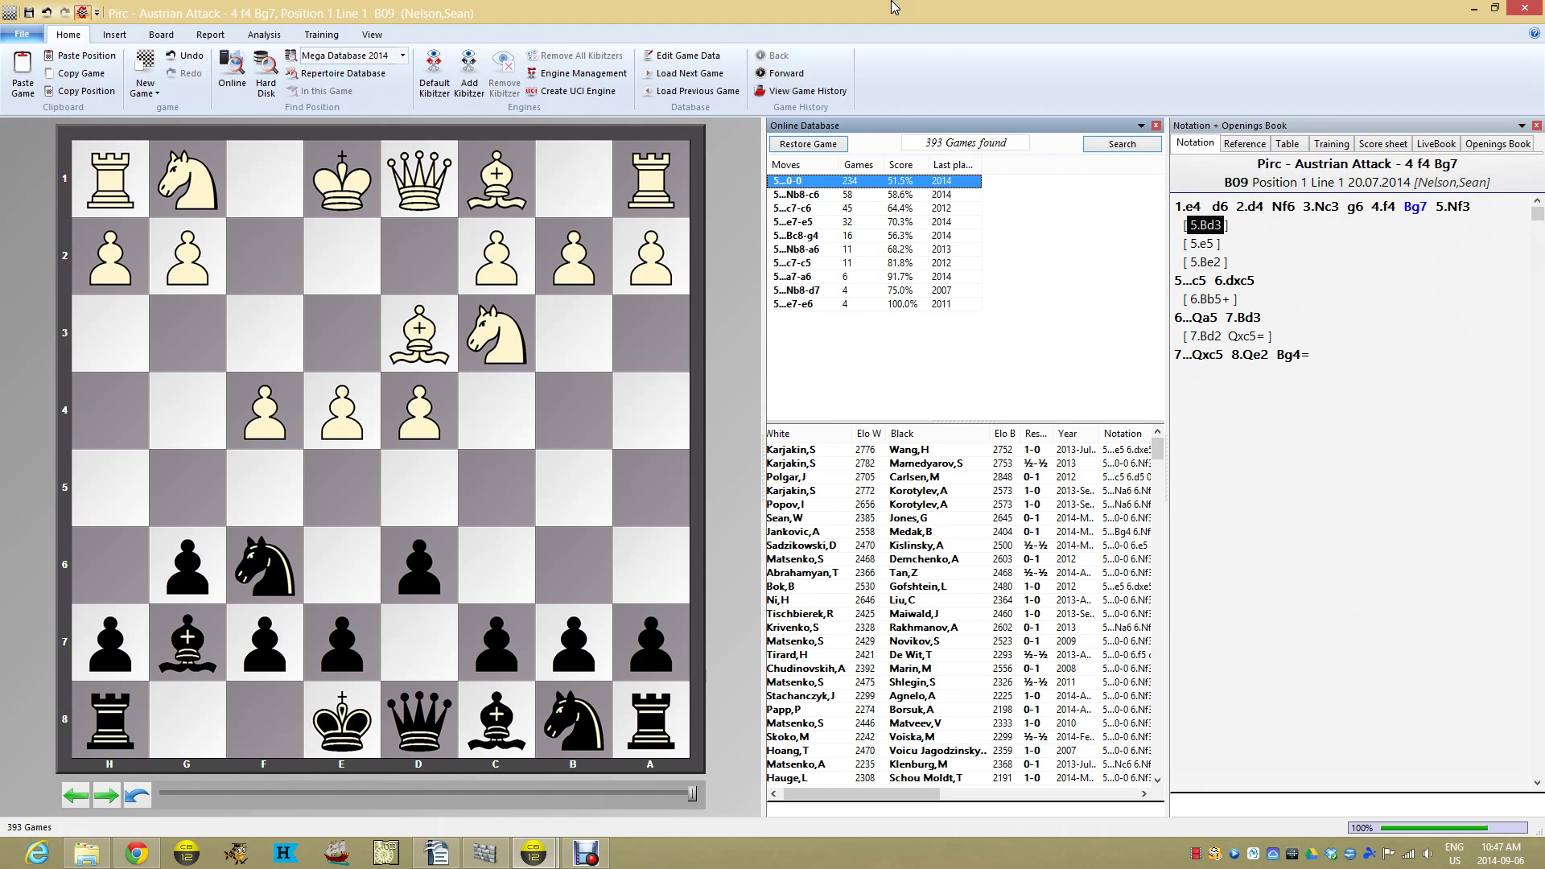
click(928, 182)
click(1005, 436)
click(1035, 434)
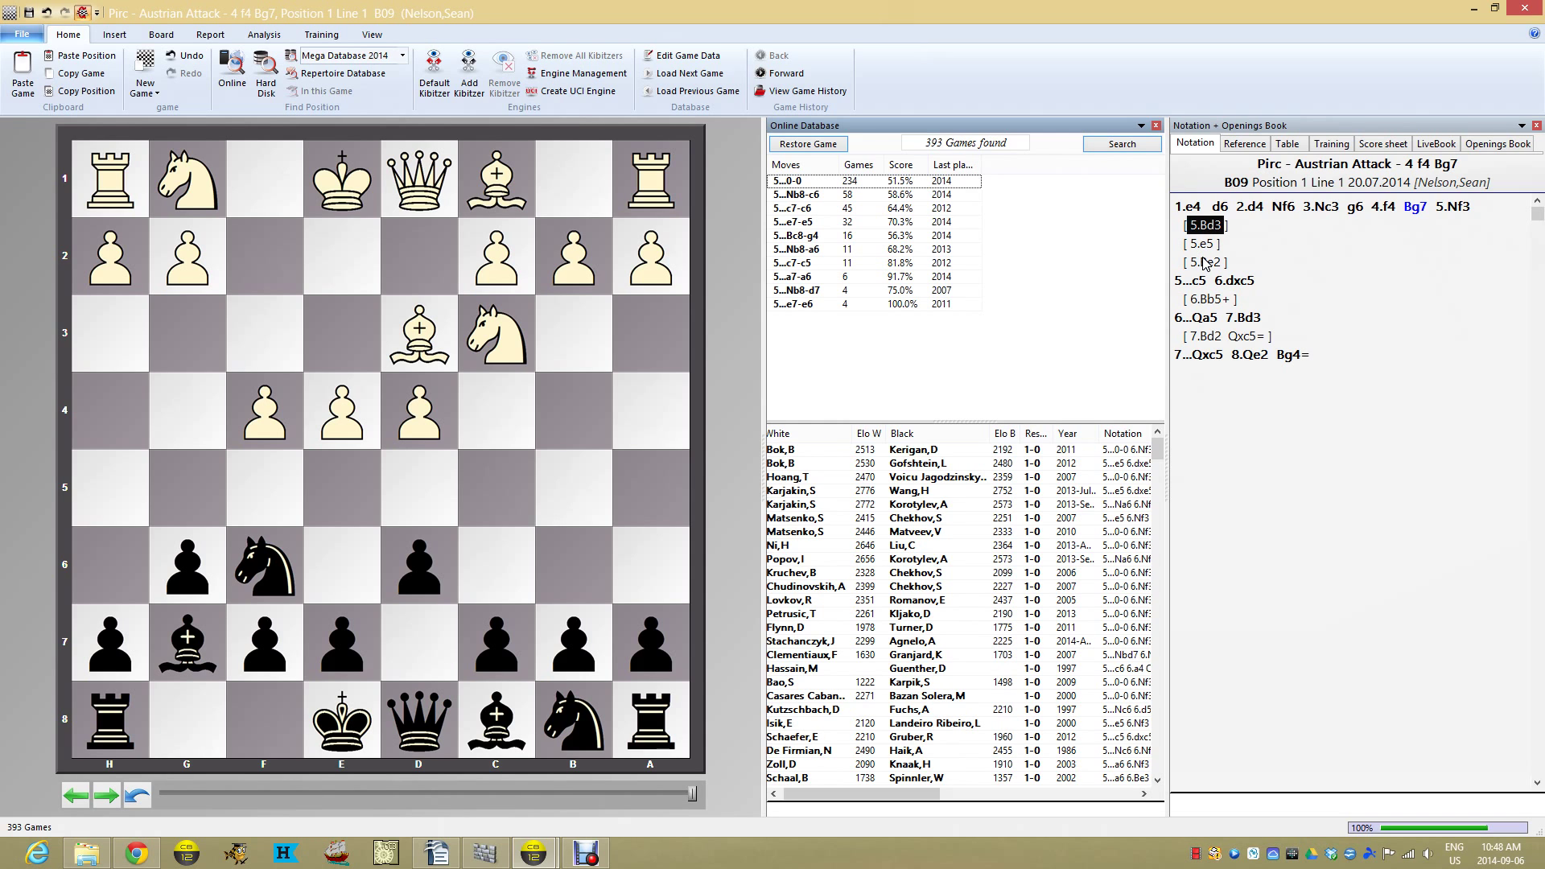
click(1005, 435)
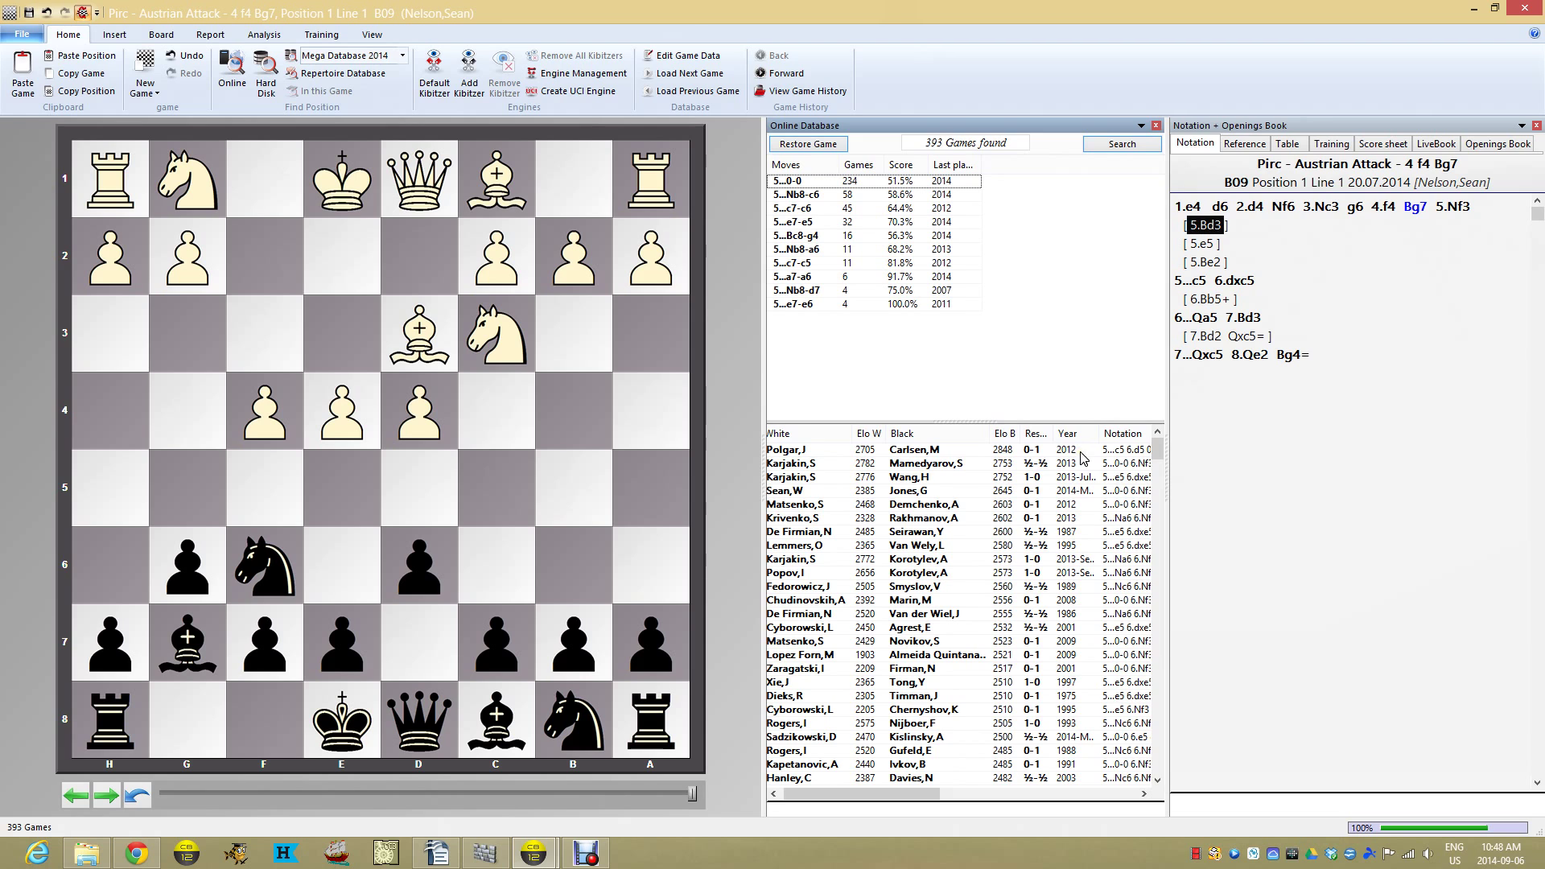
Step: Copy the 2012 Polgar-Carlsen game into the notation under the 5.Bd3 variation
click(949, 450)
right_click(961, 454)
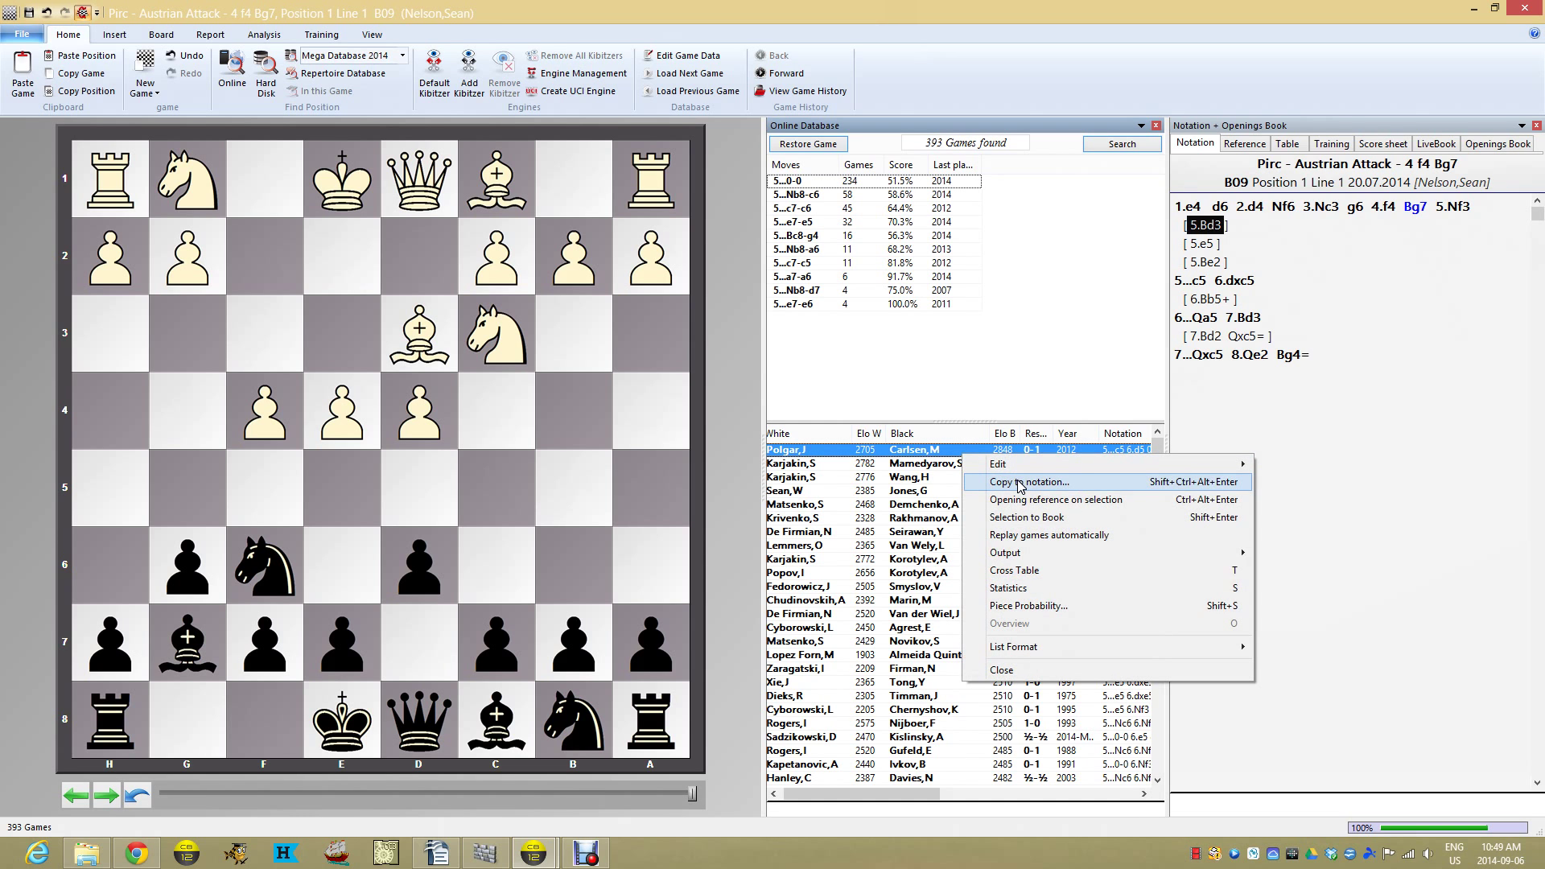
click(1020, 482)
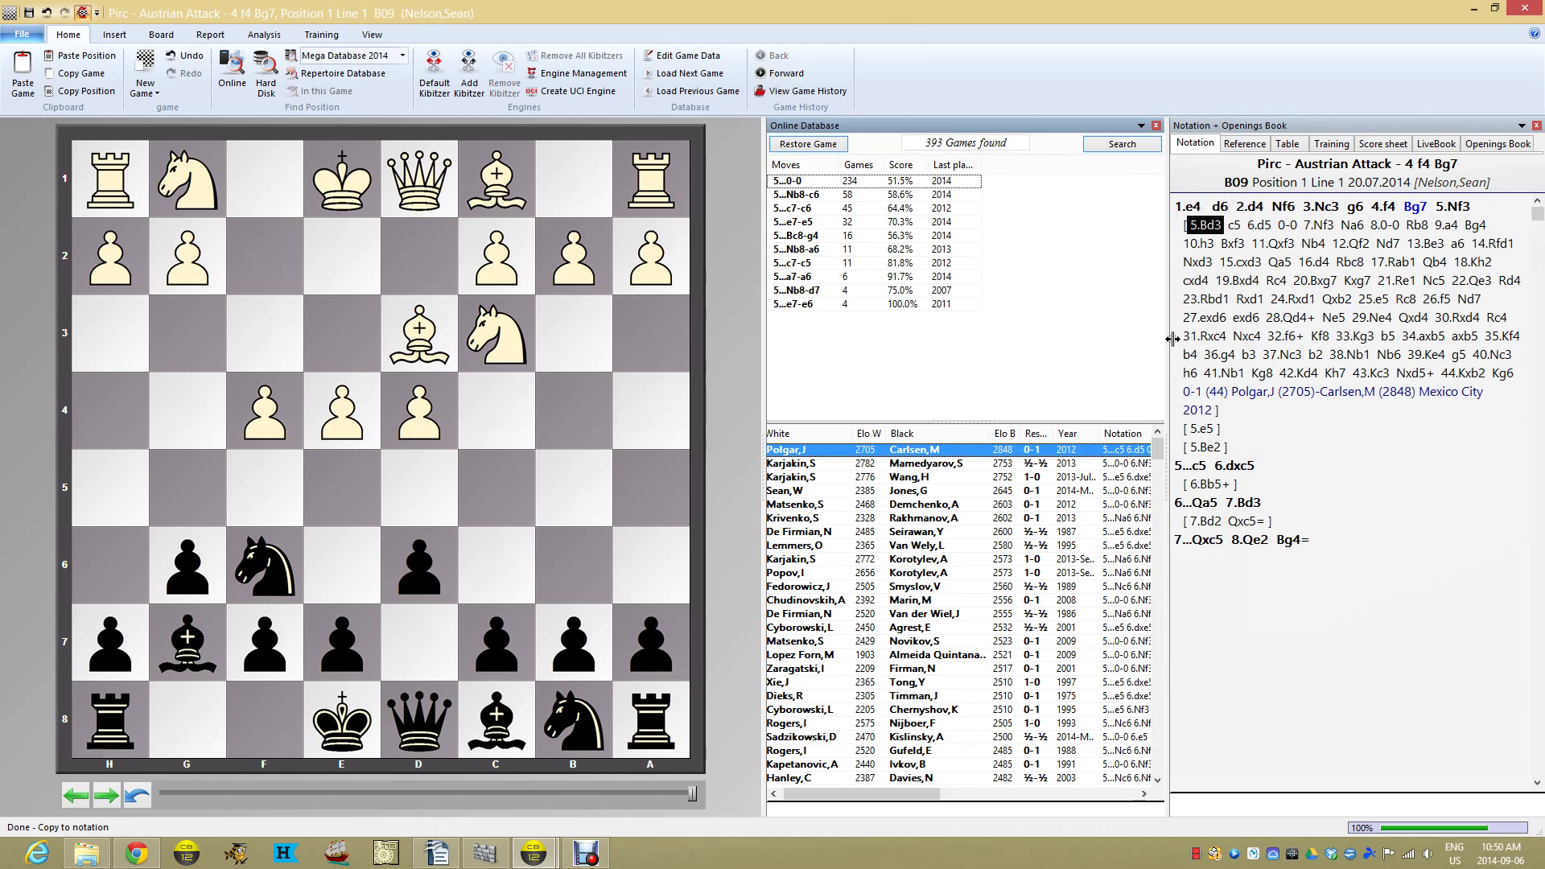
Step: Sort the online games for the 5.e5 variation by Black's Elo, highest first, and copy the 2007 Grischuk game into the notation
click(1202, 430)
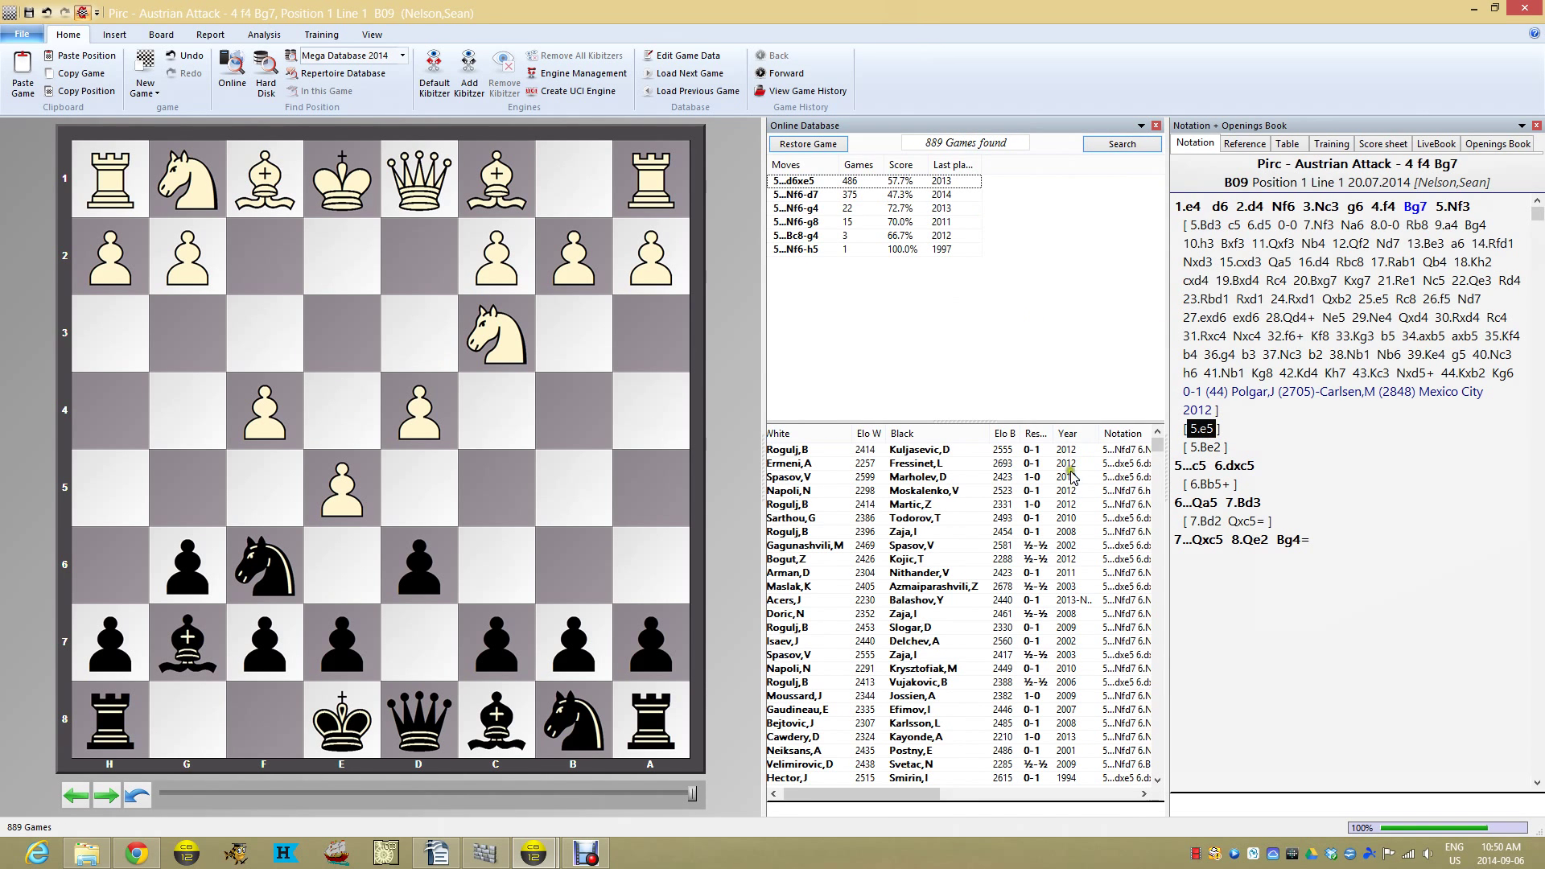
click(1002, 433)
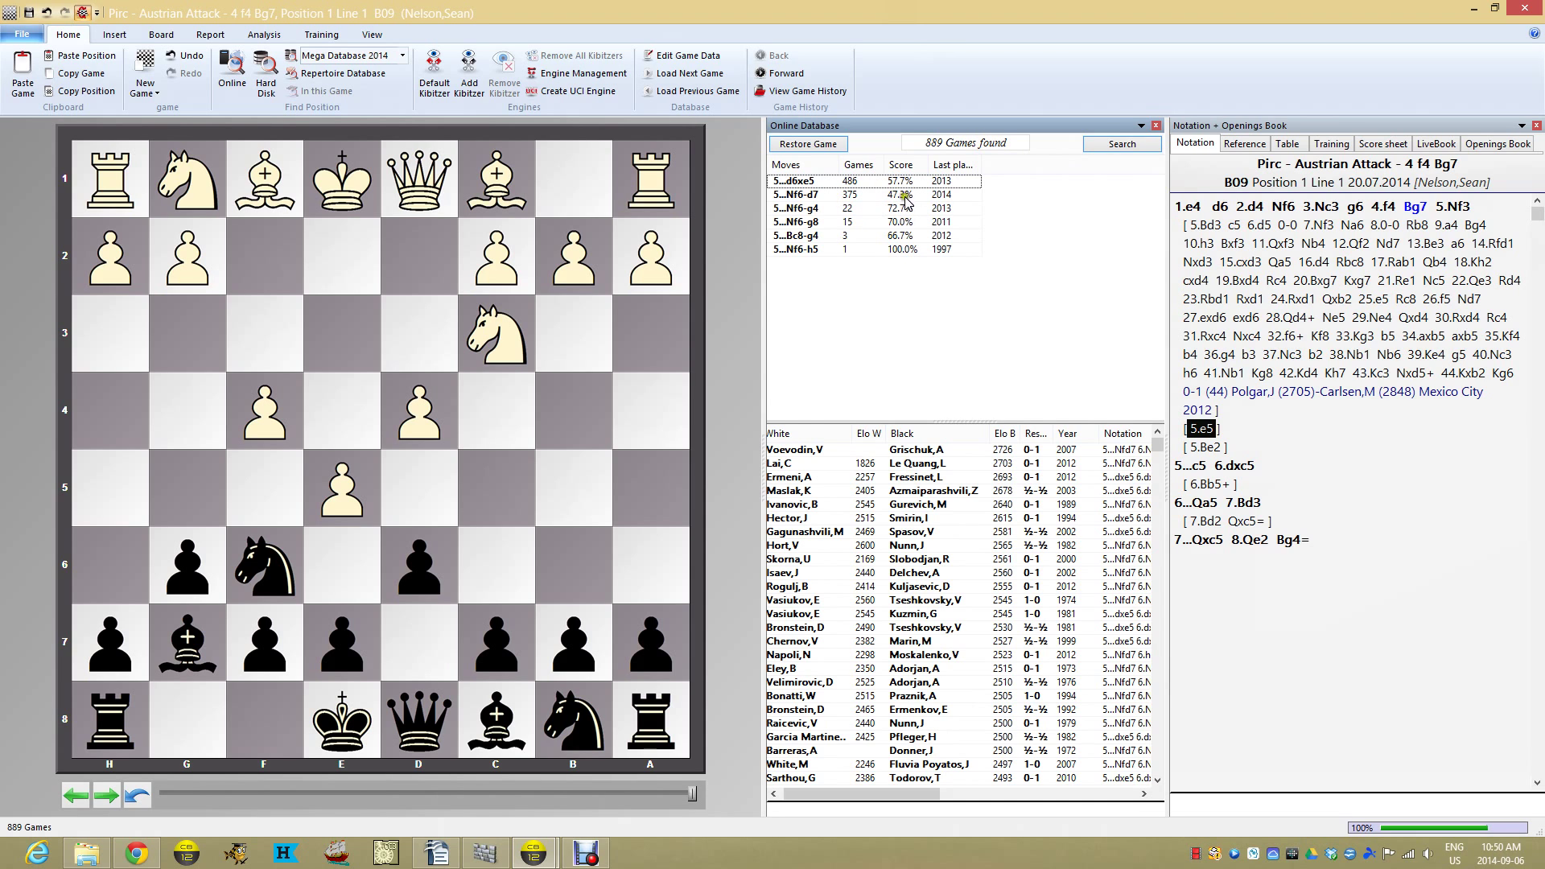
right_click(964, 452)
click(1080, 522)
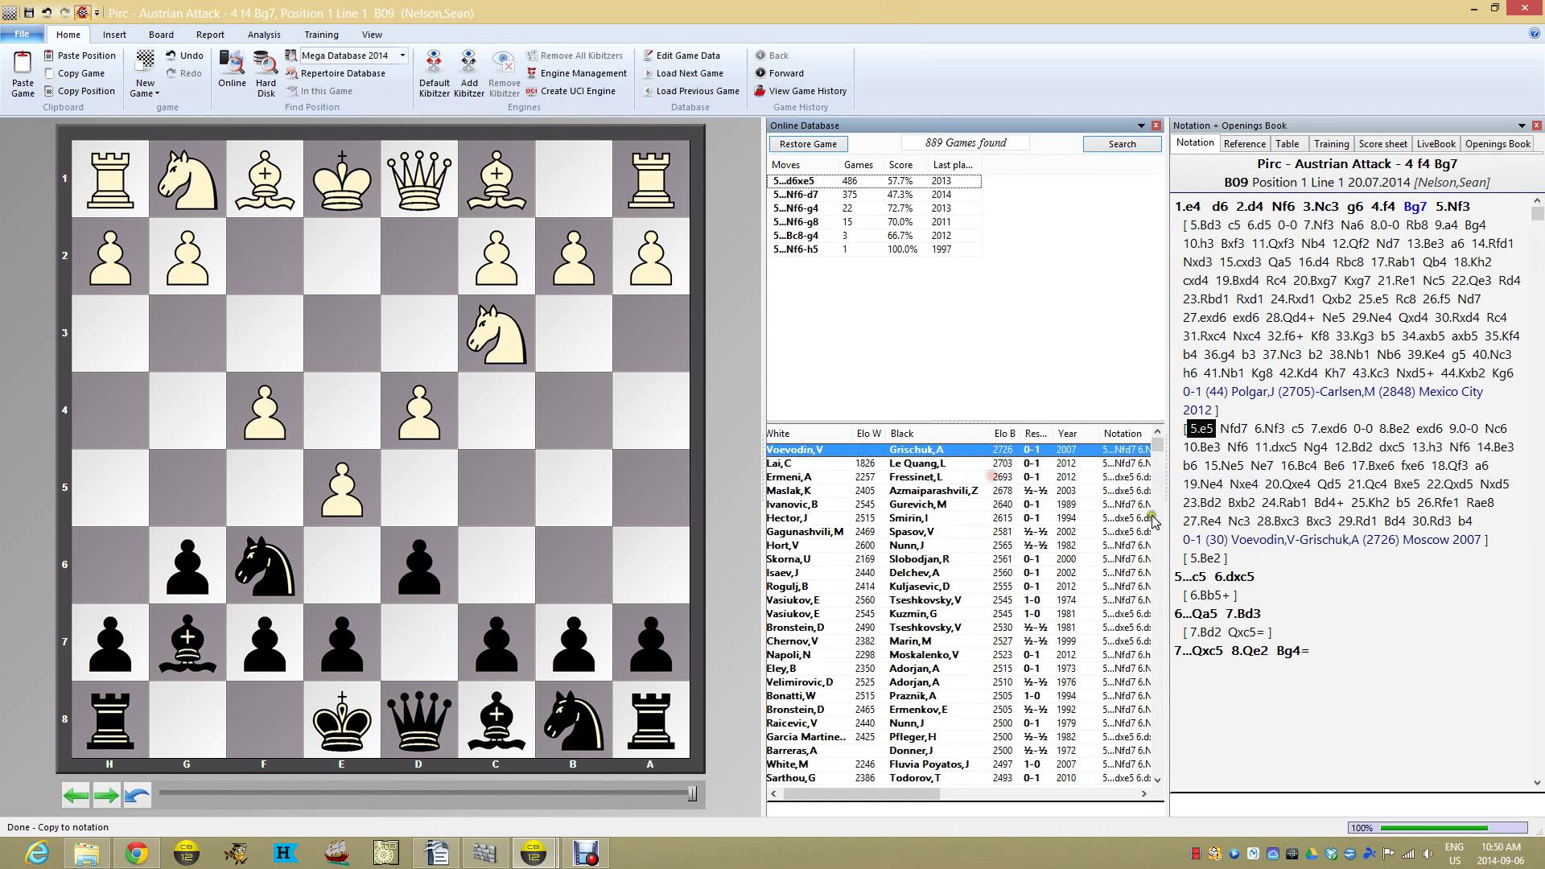